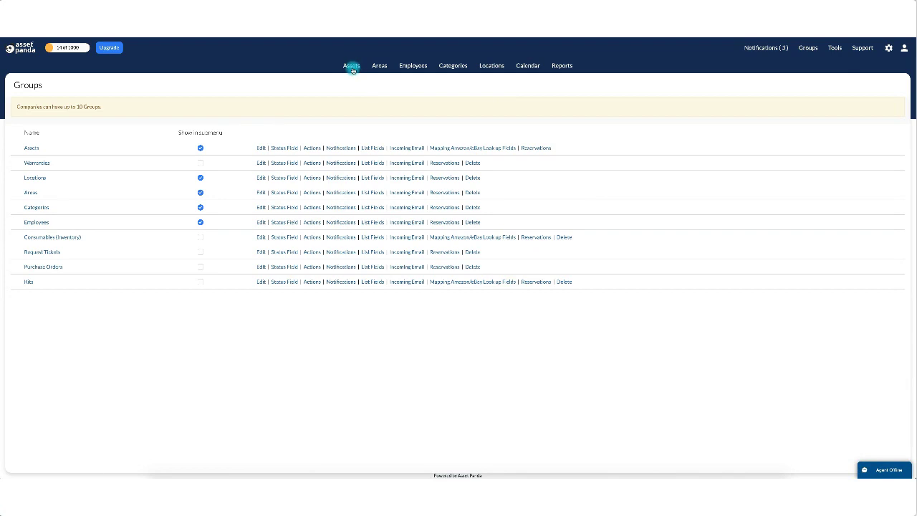
# Step: View the Assets list and open the calendar's Gantt view
pyautogui.click(352, 67)
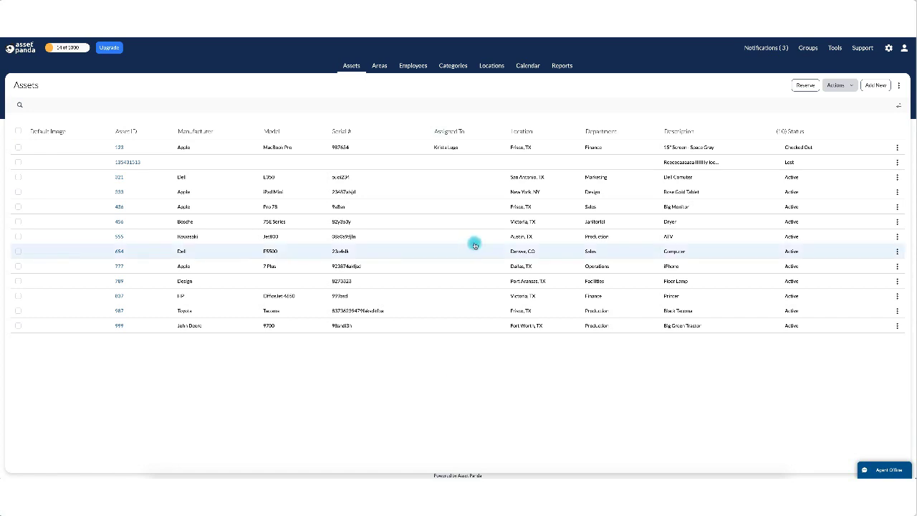
pyautogui.click(528, 66)
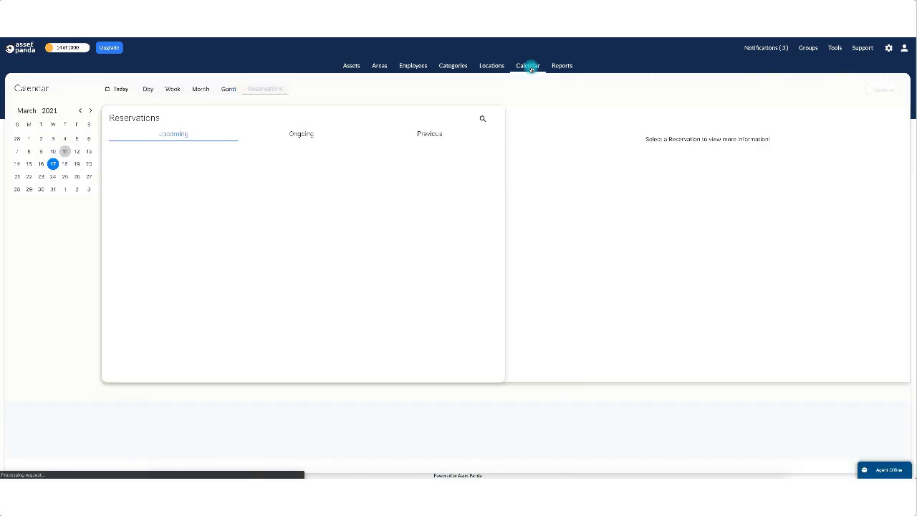
pyautogui.click(229, 90)
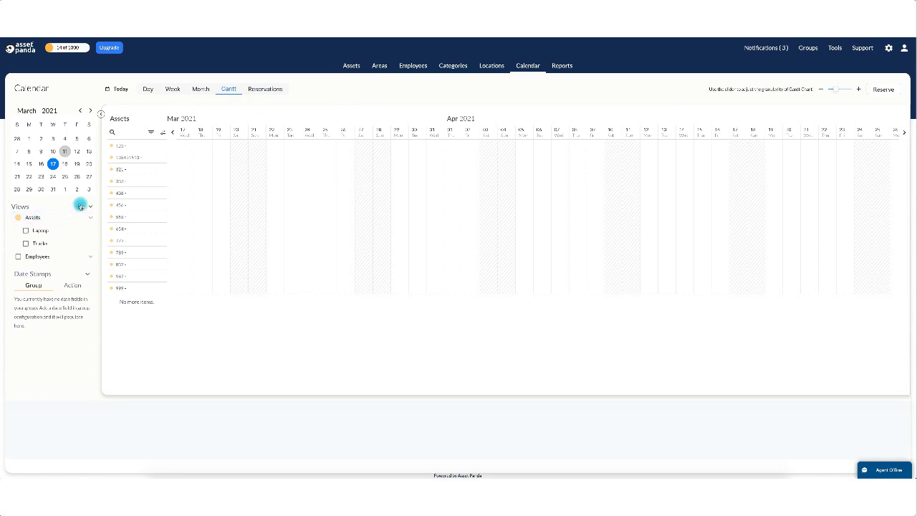
# Step: Start a new filtered calendar view named ATVs for the Assets group
pyautogui.click(80, 206)
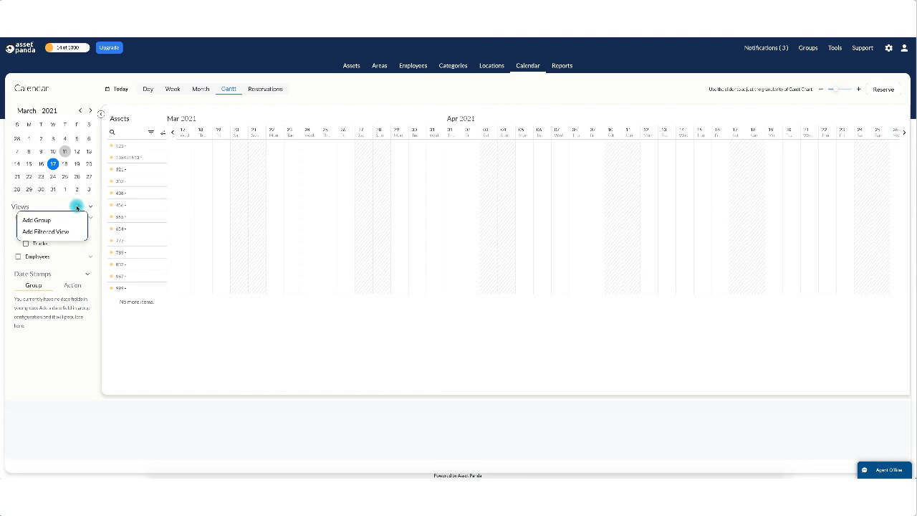
pyautogui.click(76, 207)
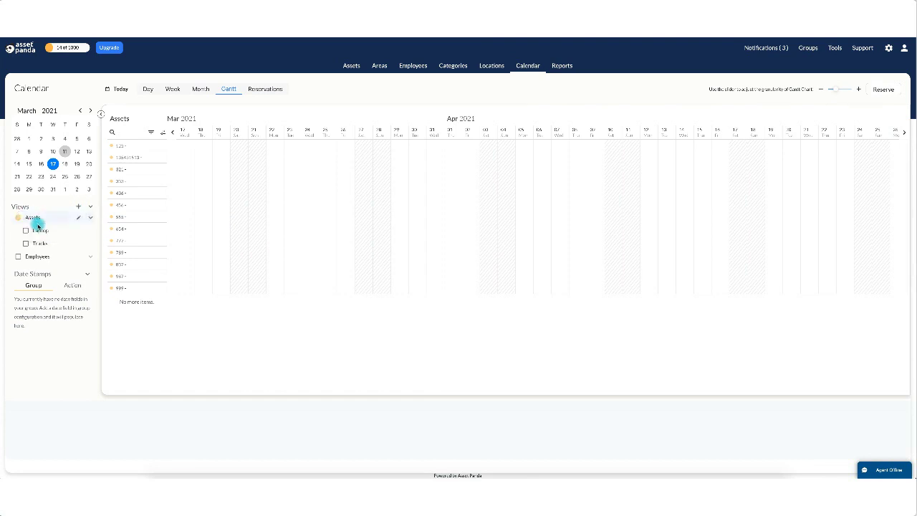
pyautogui.click(79, 207)
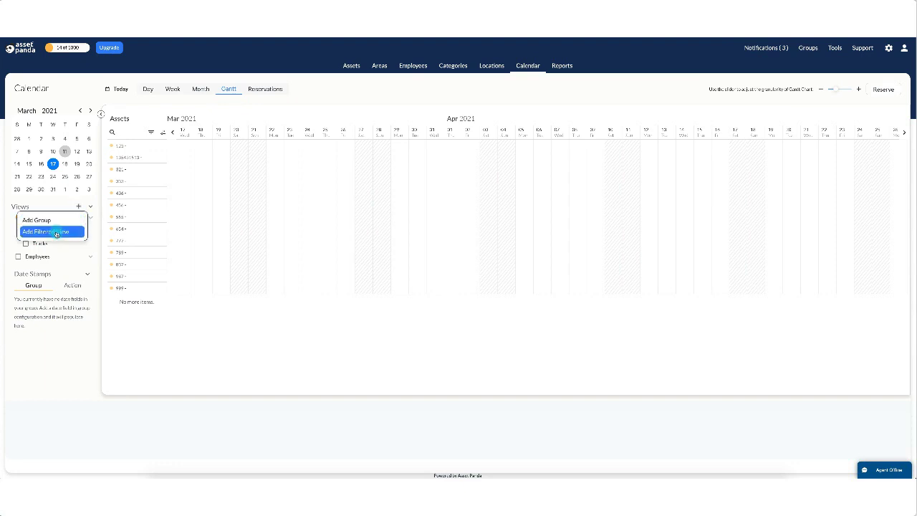
pyautogui.click(57, 233)
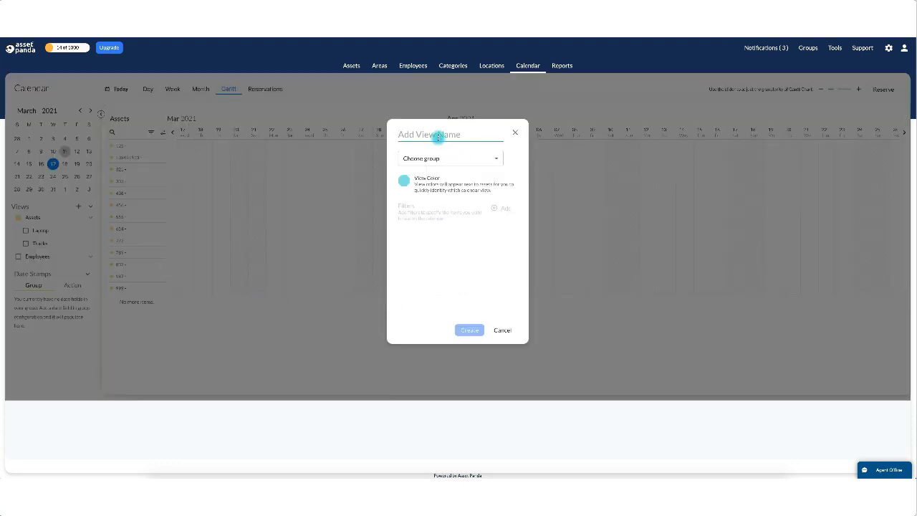
pyautogui.write('ATVs')
pyautogui.press('Tab')
pyautogui.click(481, 159)
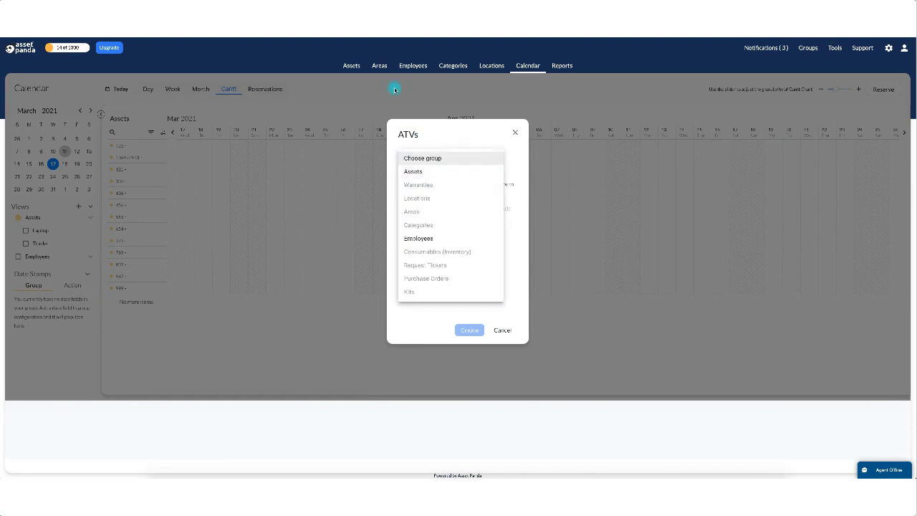
pyautogui.click(413, 171)
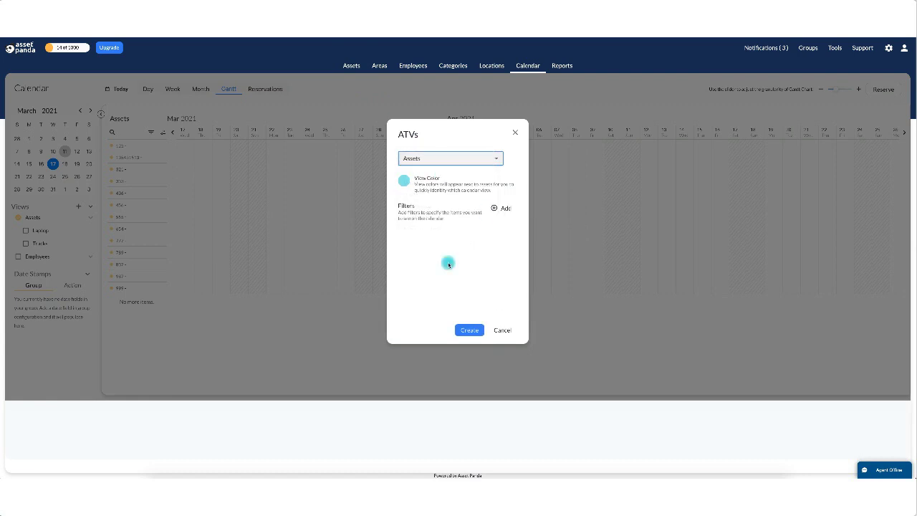
# Step: Add an Asset Type filter with the value Heavy Equipment to the ATVs view and create the view
pyautogui.click(507, 210)
pyautogui.click(456, 258)
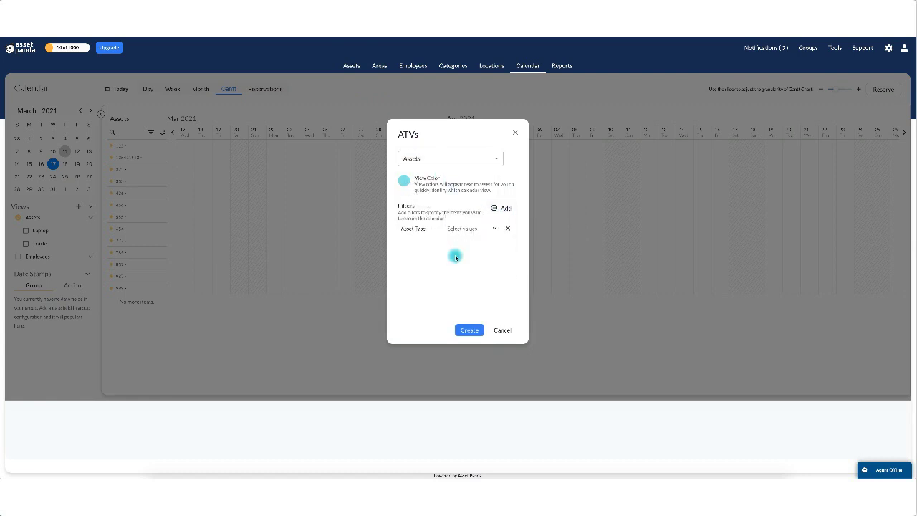
pyautogui.click(478, 236)
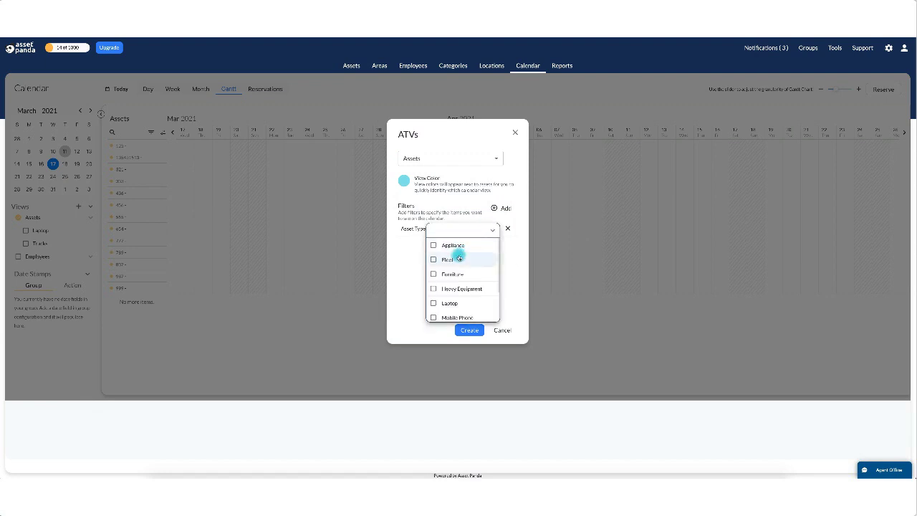
pyautogui.scroll(-1, 446, 303)
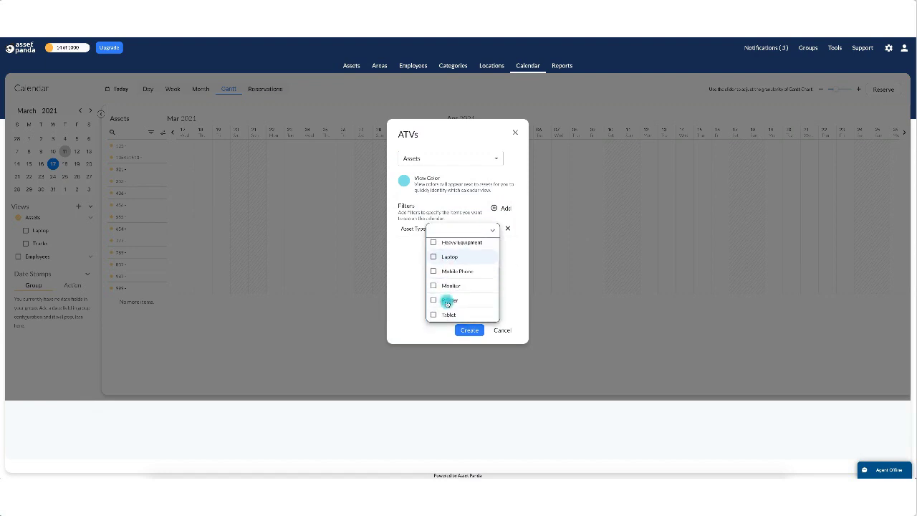
pyautogui.scroll(3, 446, 301)
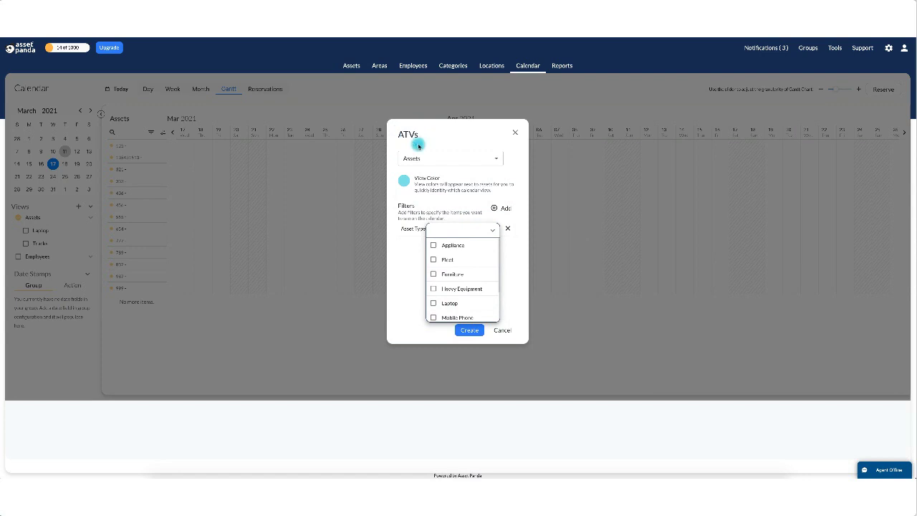
pyautogui.click(435, 289)
pyautogui.click(469, 331)
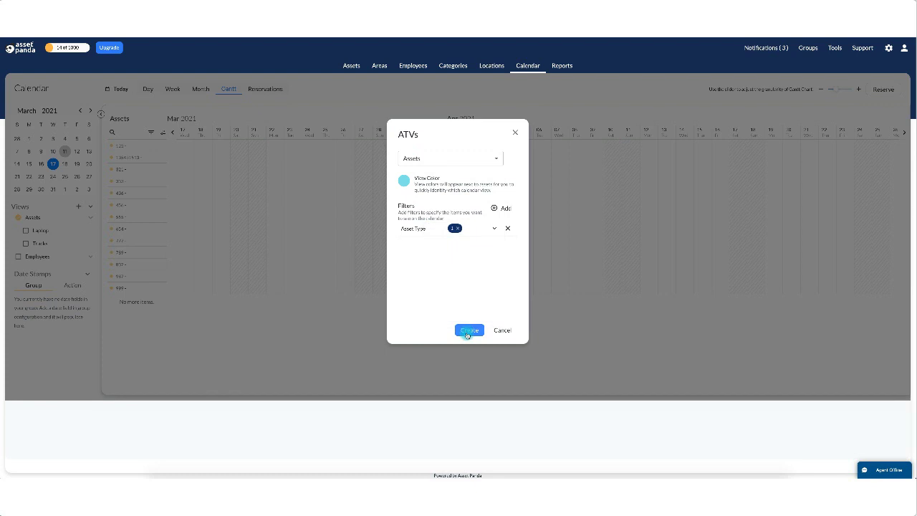
pyautogui.click(468, 331)
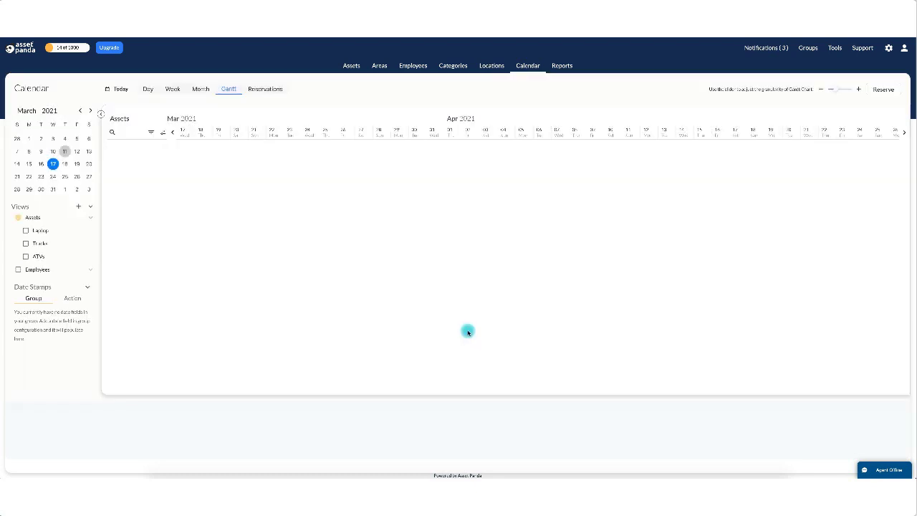
# Step: Show the ATVs view and the Laptop view in the Gantt chart, and return to the full Assets view
pyautogui.click(25, 258)
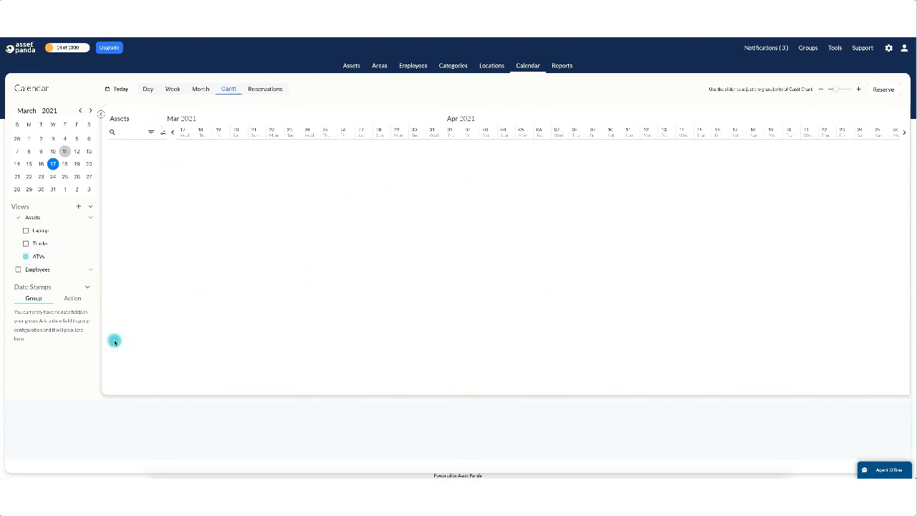
pyautogui.click(25, 232)
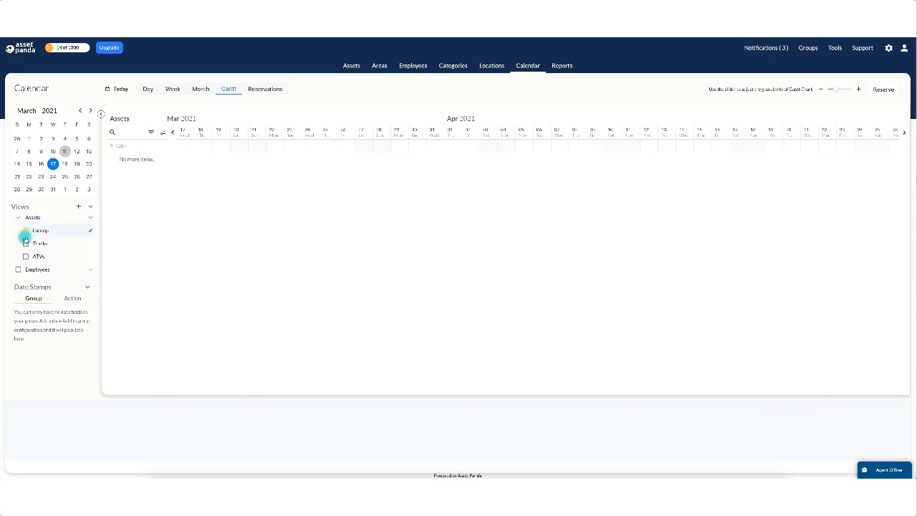
pyautogui.click(21, 217)
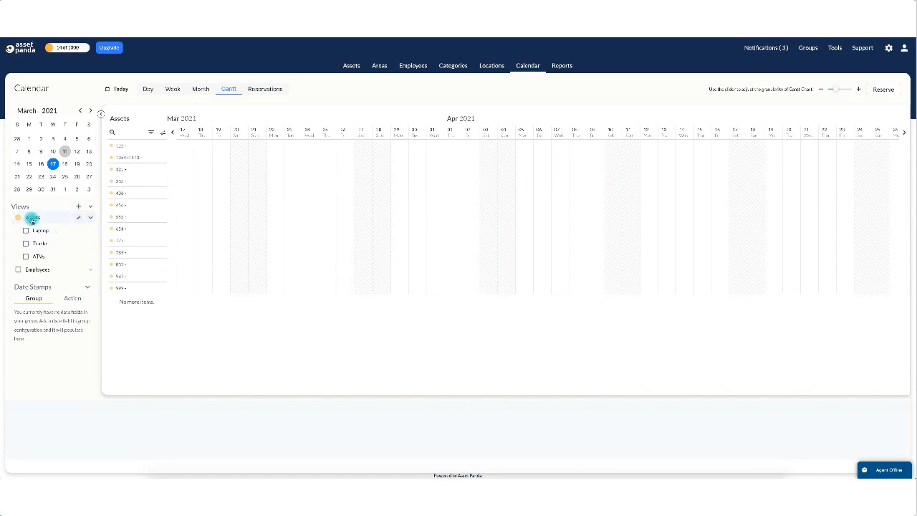
# Step: Toggle the Check Out for Reservations action date in the Assets group view and update the view
pyautogui.click(77, 218)
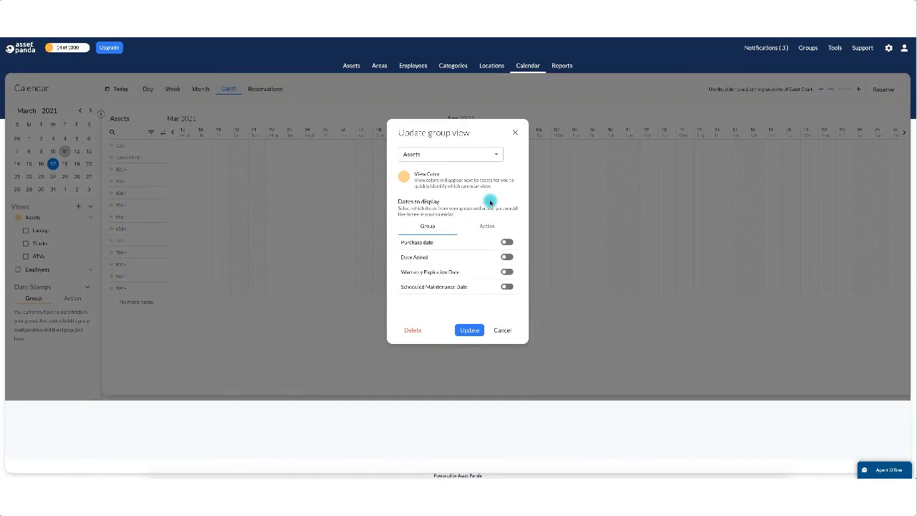
pyautogui.click(485, 226)
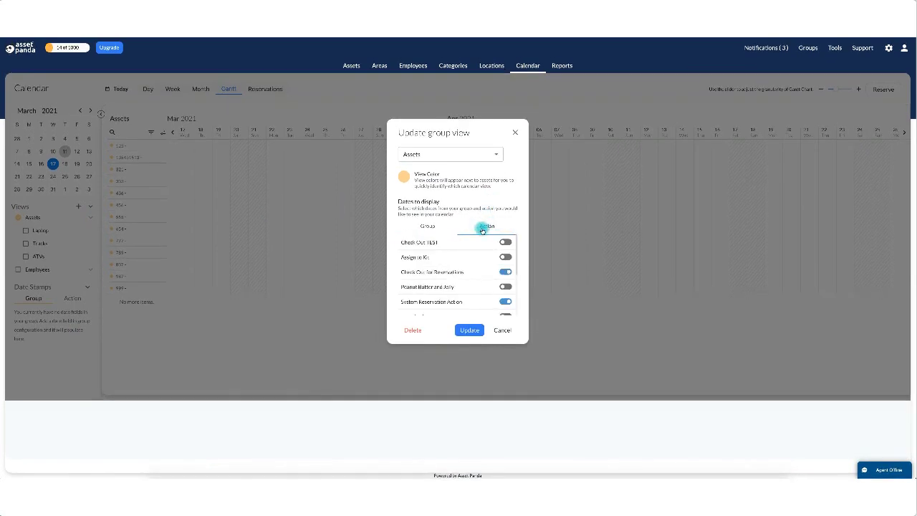
pyautogui.scroll(-3, 489, 294)
pyautogui.scroll(2, 489, 293)
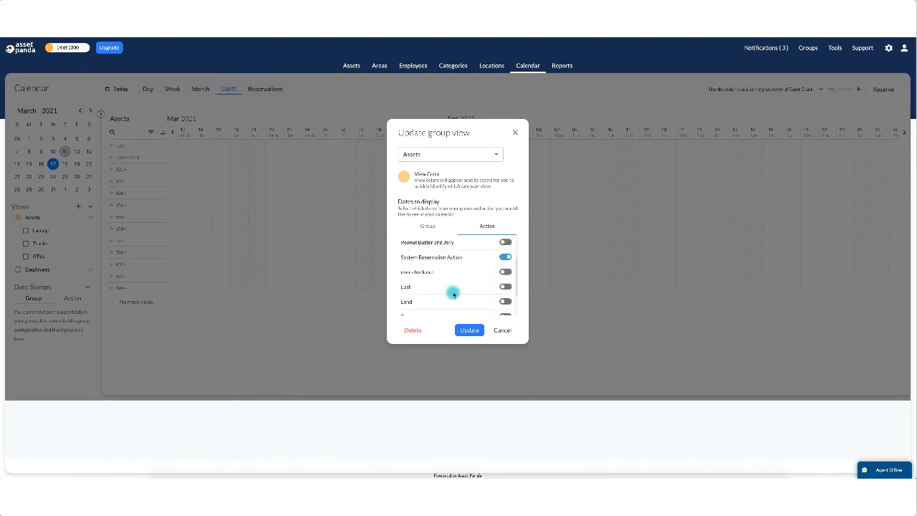
pyautogui.scroll(2, 451, 293)
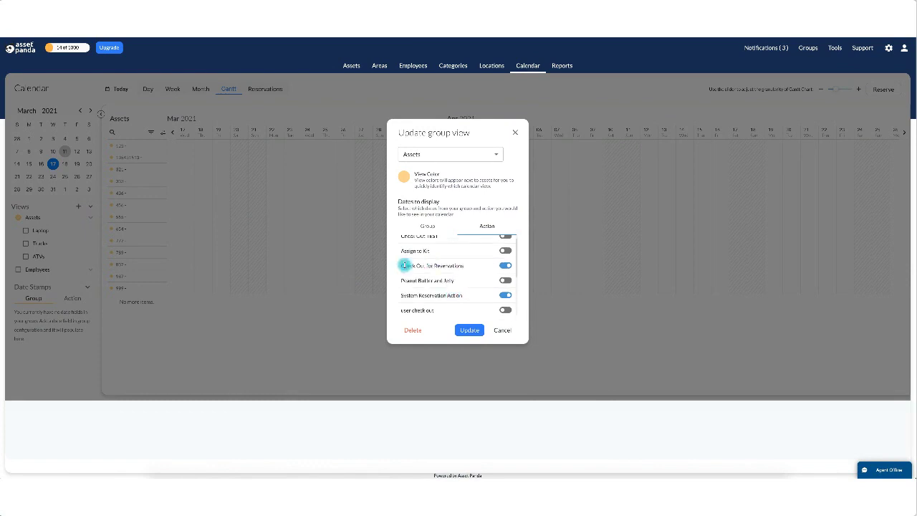
pyautogui.click(505, 268)
pyautogui.click(471, 331)
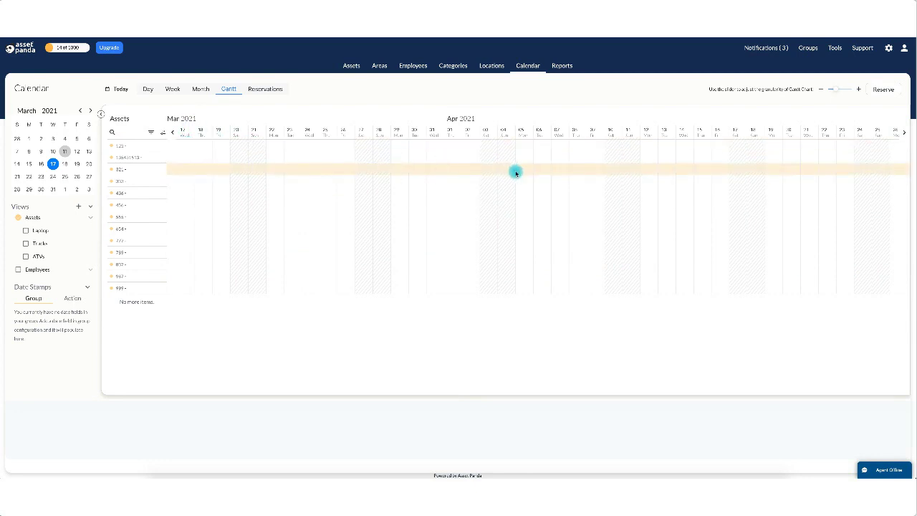
# Step: Coarsen the Gantt chart's granularity to months and refine it back to single days
pyautogui.click(820, 90)
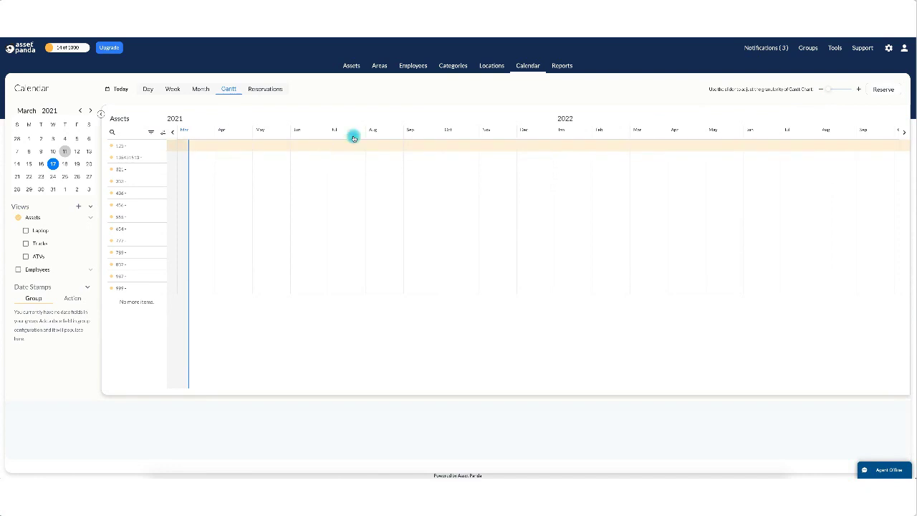
pyautogui.click(859, 88)
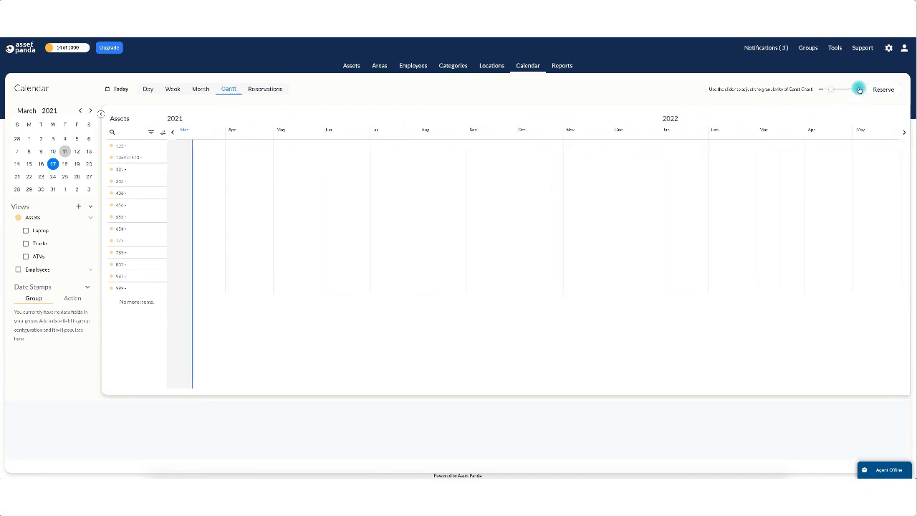
pyautogui.click(859, 89)
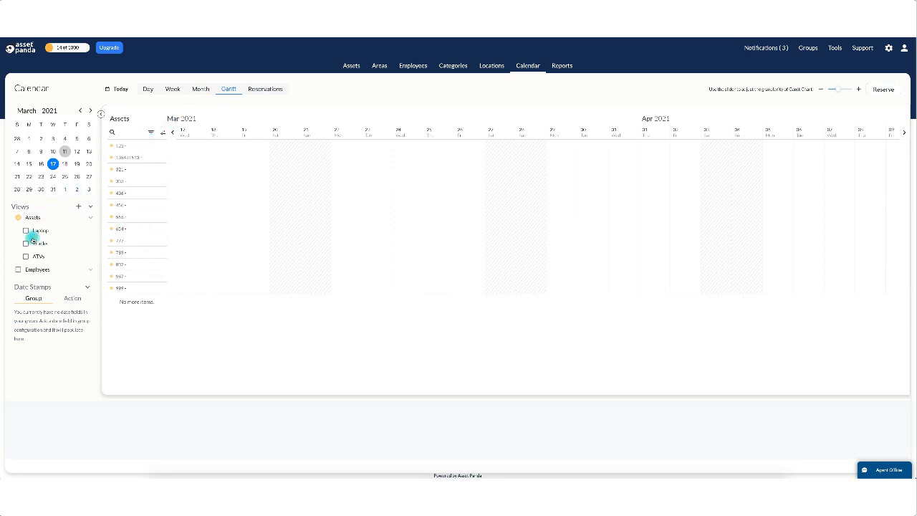
# Step: Filter the Gantt chart's assets by the location Fort Worth, TX, and clear the filter
pyautogui.click(151, 134)
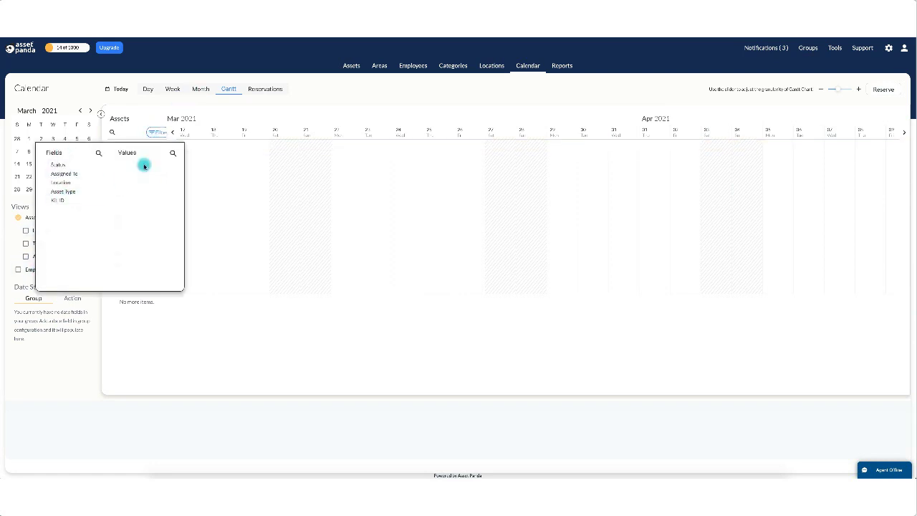
pyautogui.click(242, 117)
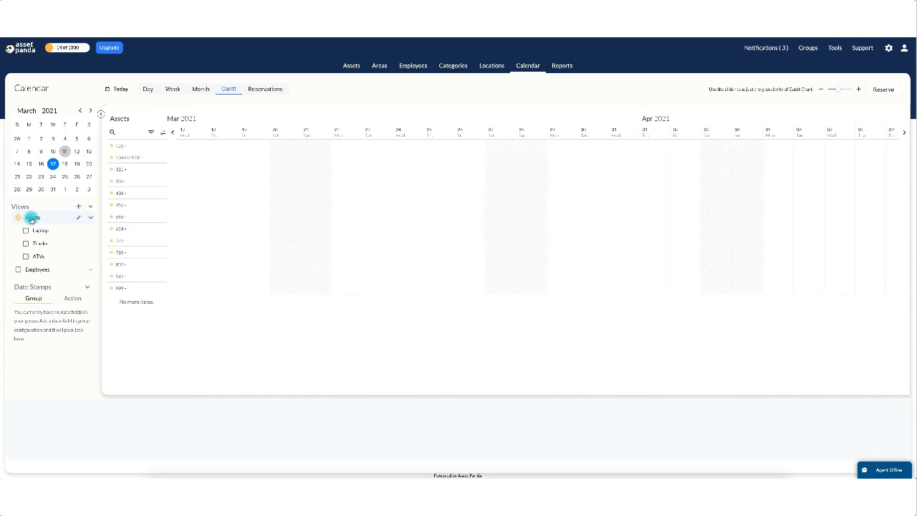
pyautogui.click(150, 132)
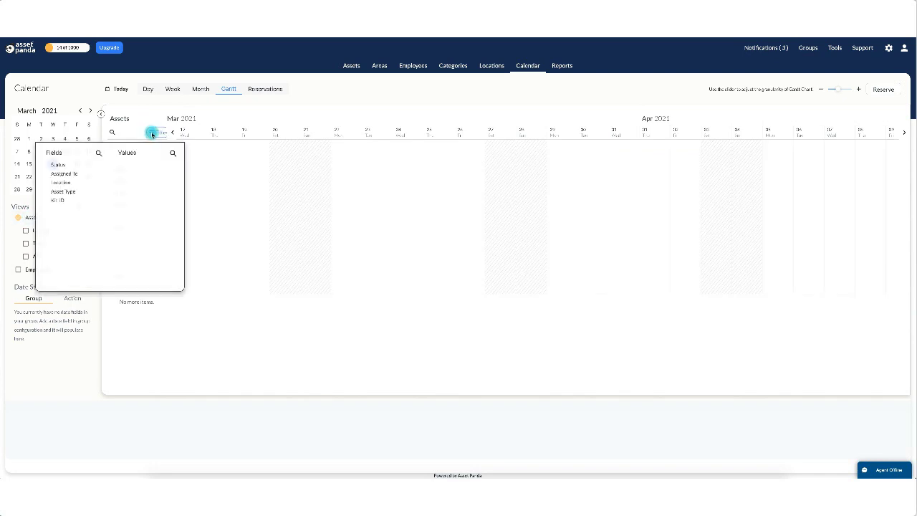
pyautogui.click(65, 192)
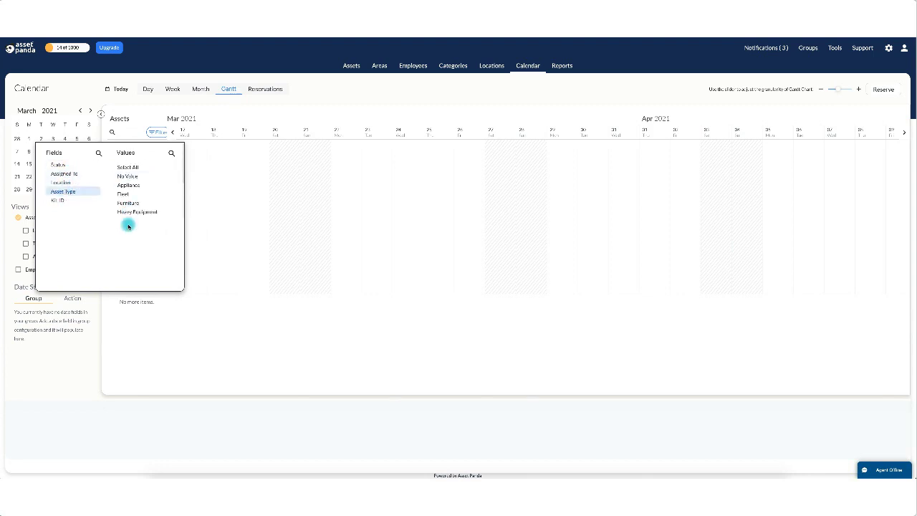
pyautogui.click(62, 182)
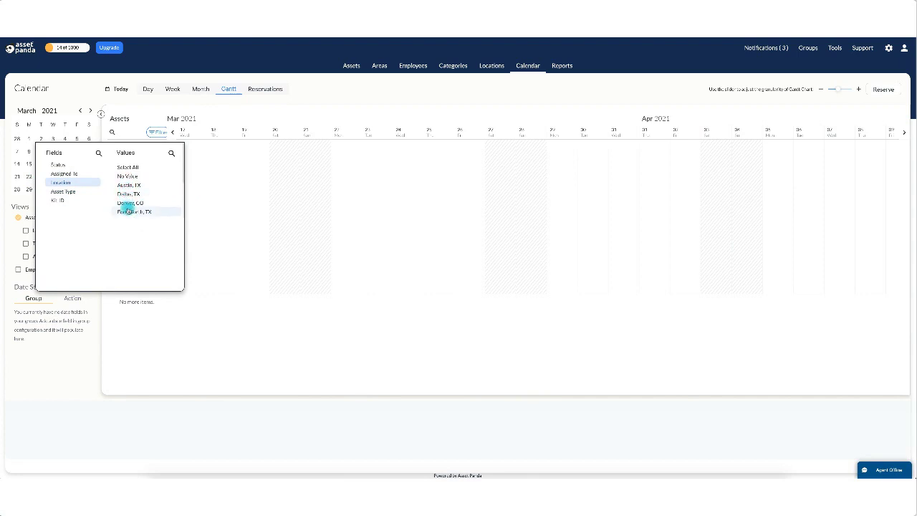
pyautogui.click(127, 211)
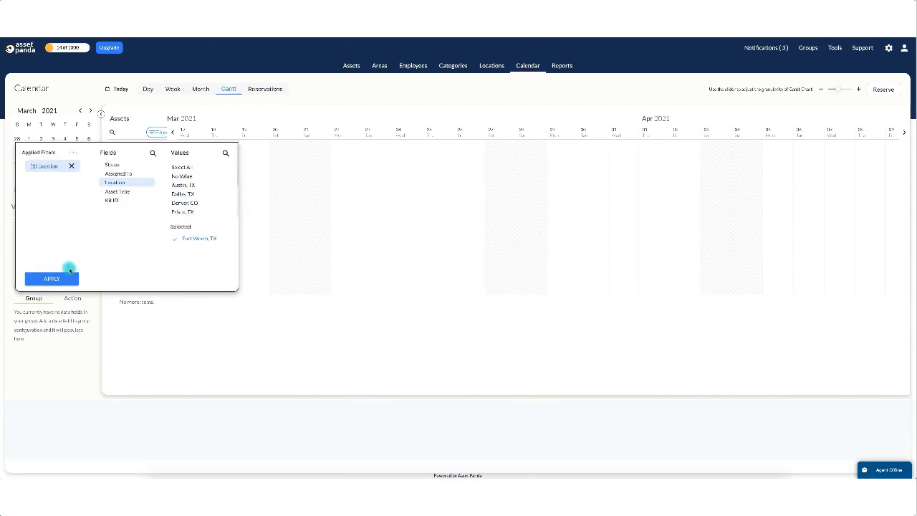
pyautogui.click(52, 278)
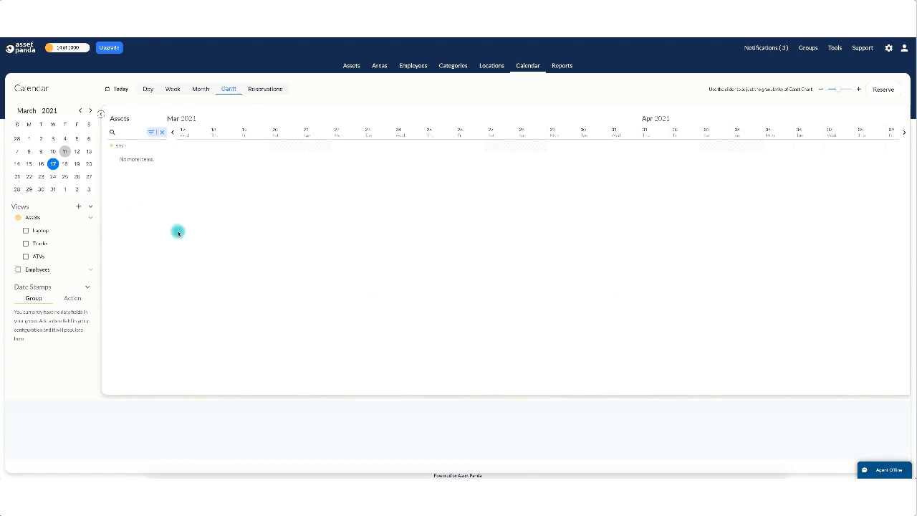
pyautogui.click(161, 133)
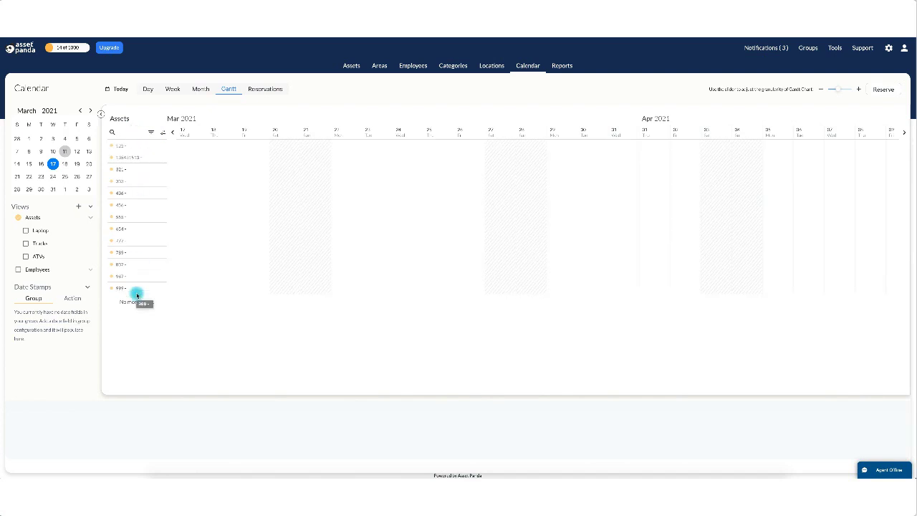
# Step: Group the assets in the Gantt chart by Asset Type
pyautogui.click(164, 134)
pyautogui.moveTo(184, 147)
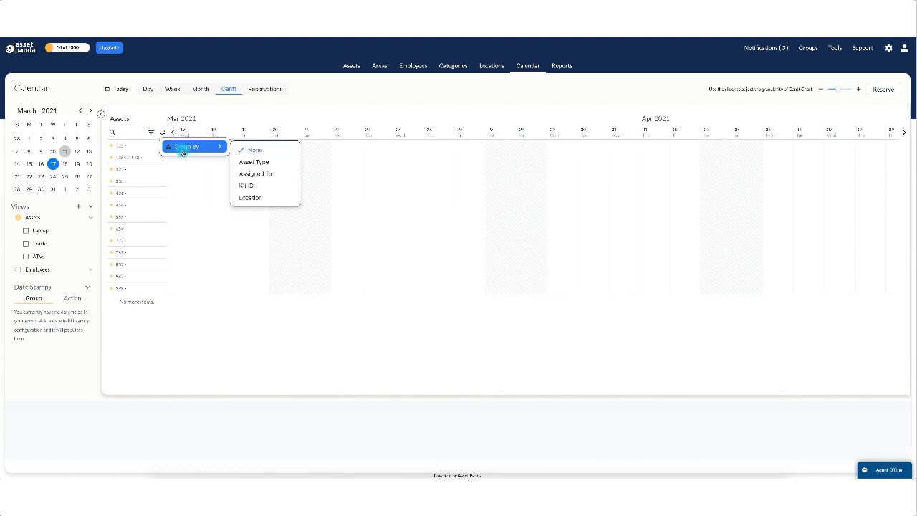
pyautogui.click(263, 164)
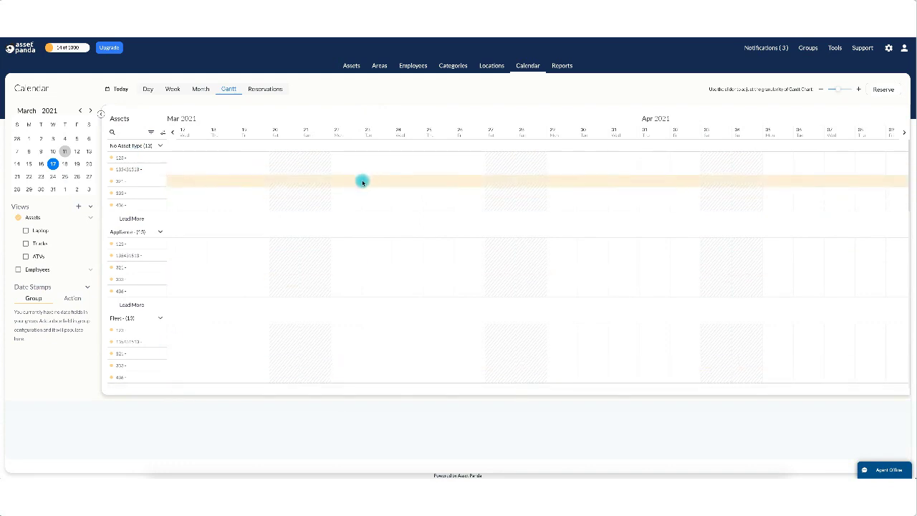
# Step: Mark out a reservation from March 23 to March 26 on the Gantt chart and assign it to an employee
pyautogui.moveTo(362, 182); pyautogui.dragTo(470, 182)
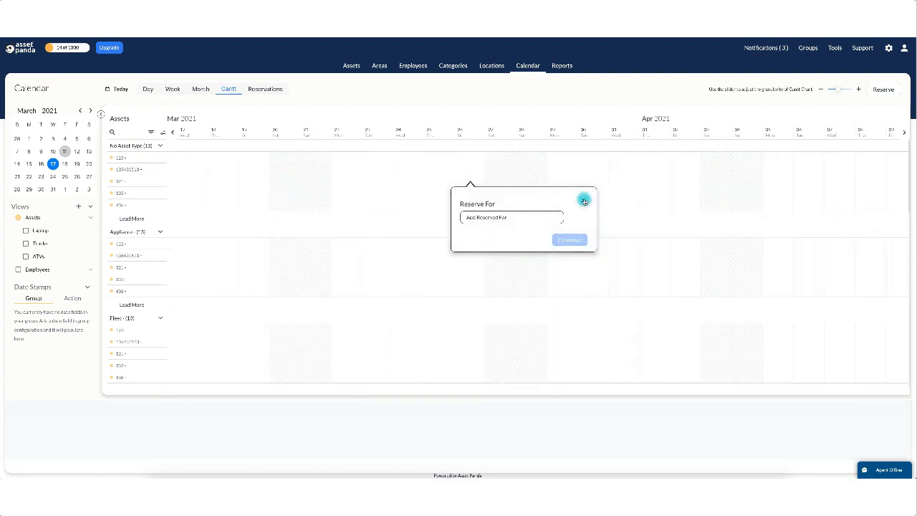
pyautogui.click(583, 200)
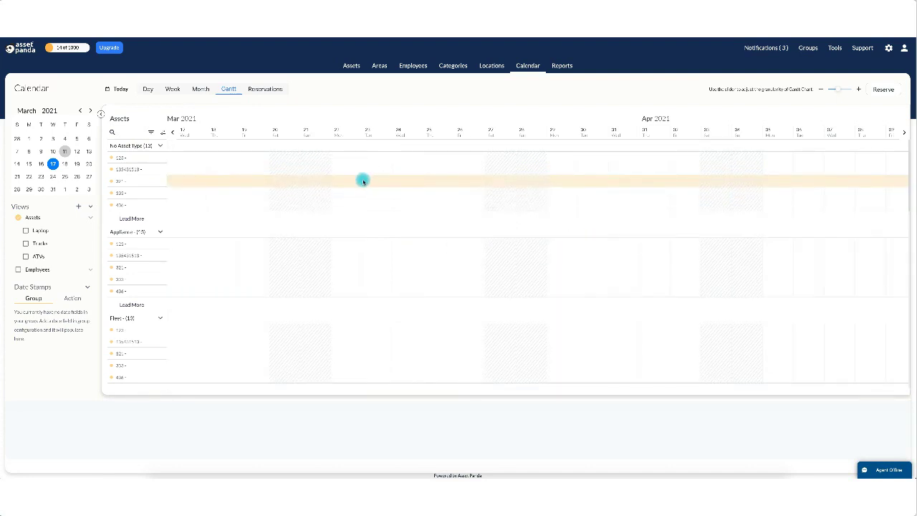
pyautogui.moveTo(362, 182); pyautogui.dragTo(484, 179)
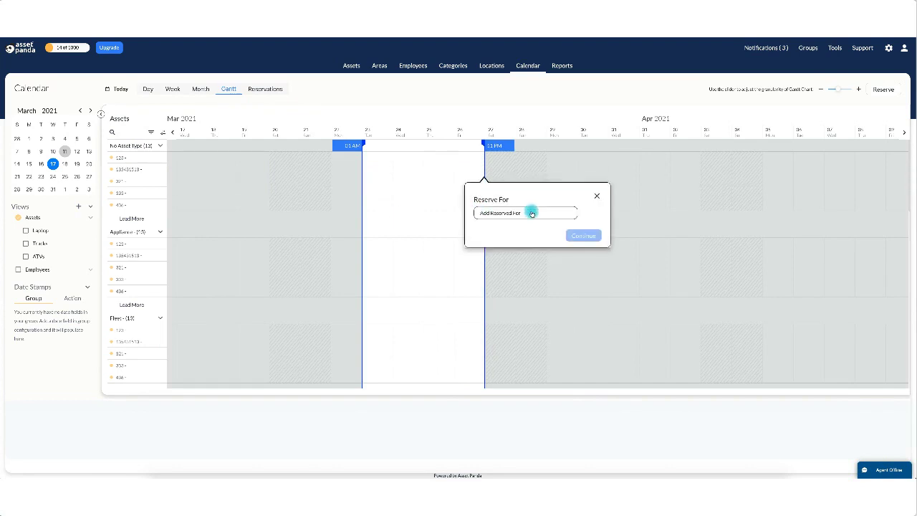
pyautogui.click(532, 213)
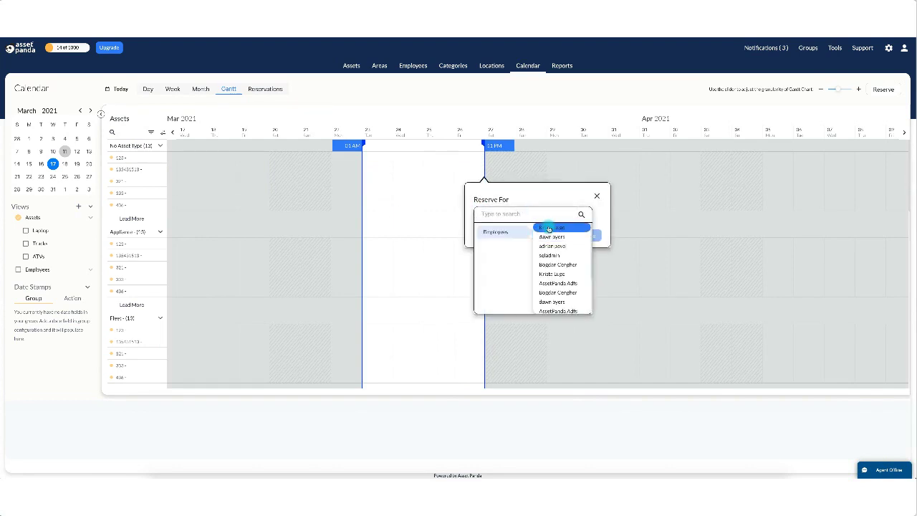
pyautogui.click(579, 230)
pyautogui.click(584, 235)
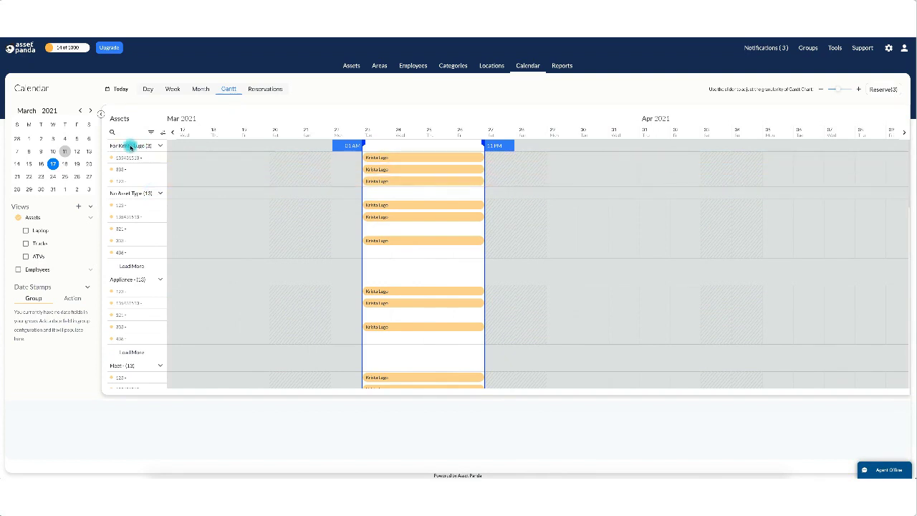
# Step: Proceed with reserving assets 135431513 and 123, entering the project manager's name and the reason "testing"
pyautogui.click(887, 90)
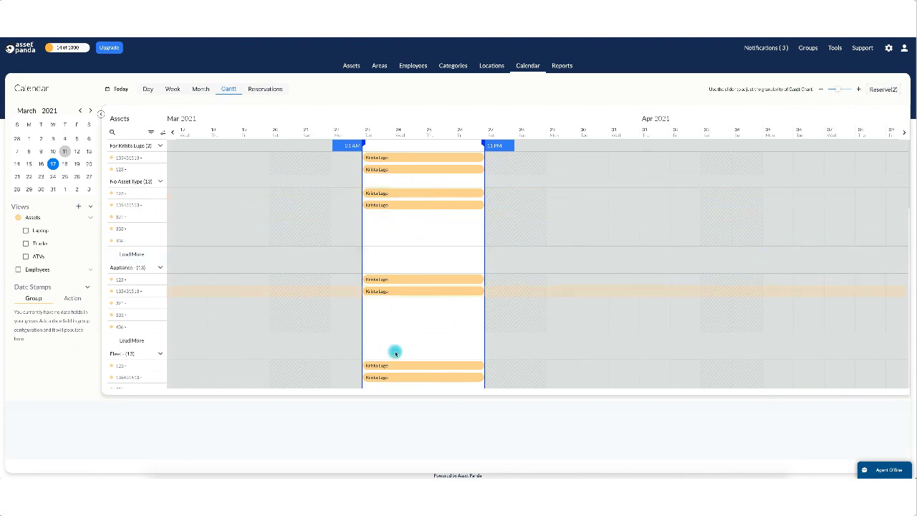
pyautogui.click(886, 89)
pyautogui.click(370, 185)
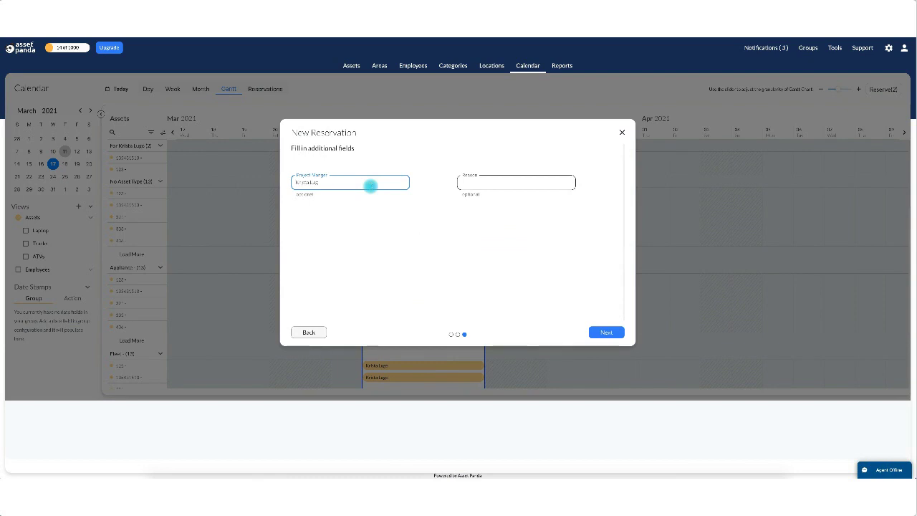
pyautogui.write('o')
pyautogui.press('Tab')
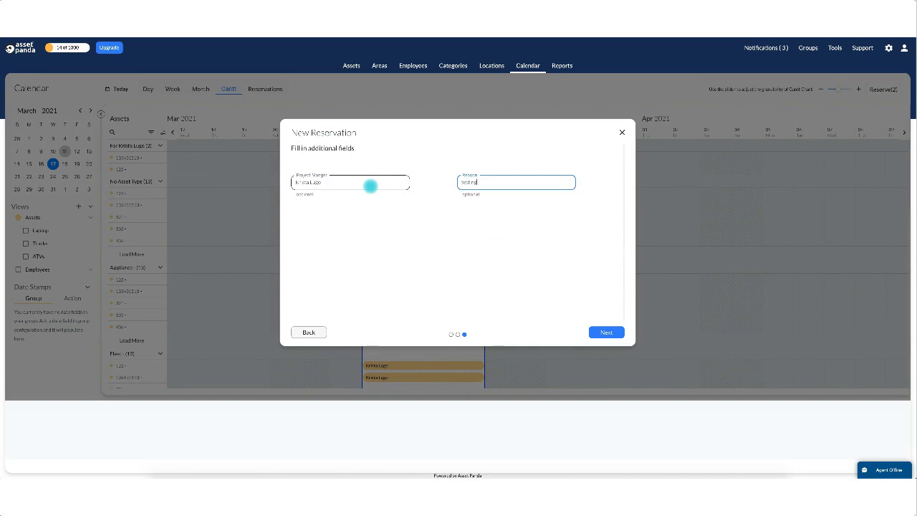
pyautogui.click(607, 333)
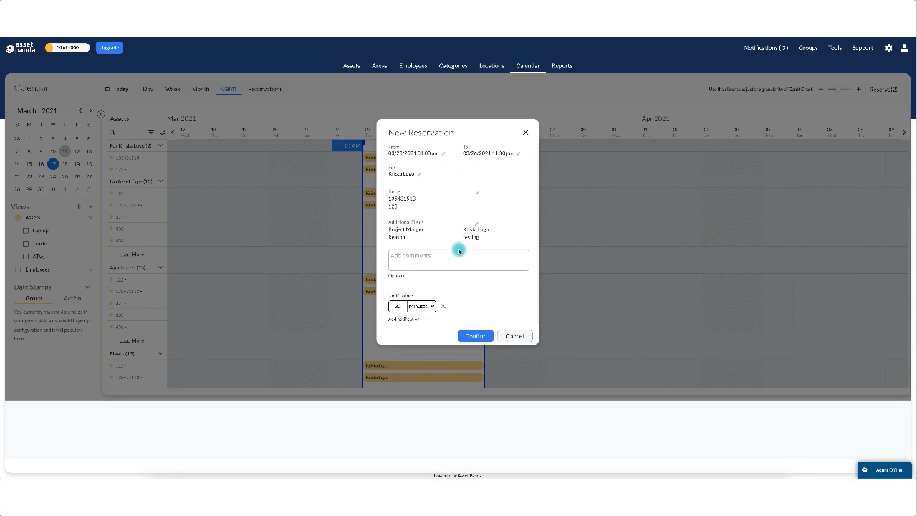
# Step: Set the new reservation's notification to 1 day before and confirm the reservation
pyautogui.click(409, 257)
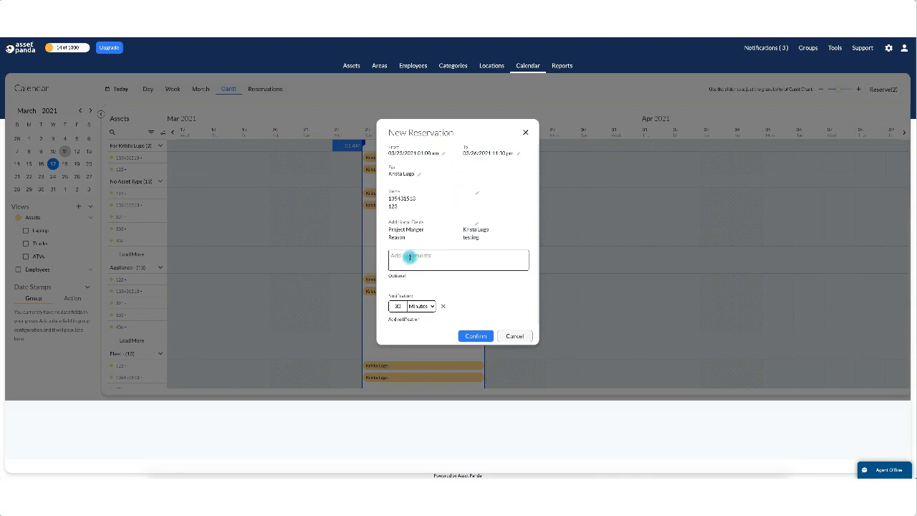
pyautogui.click(391, 306)
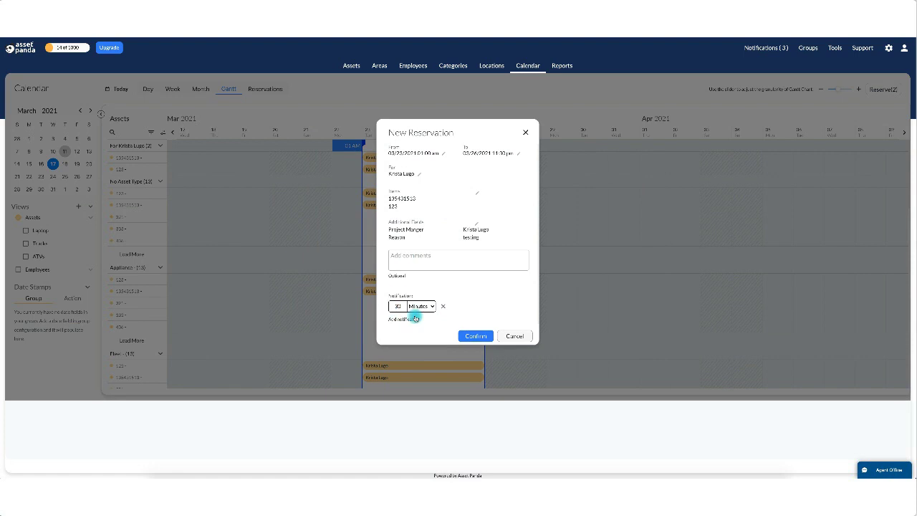
pyautogui.click(422, 306)
pyautogui.click(394, 306)
pyautogui.press('BackSpace')
pyautogui.press('BackSpace')
pyautogui.write('1')
pyautogui.click(477, 336)
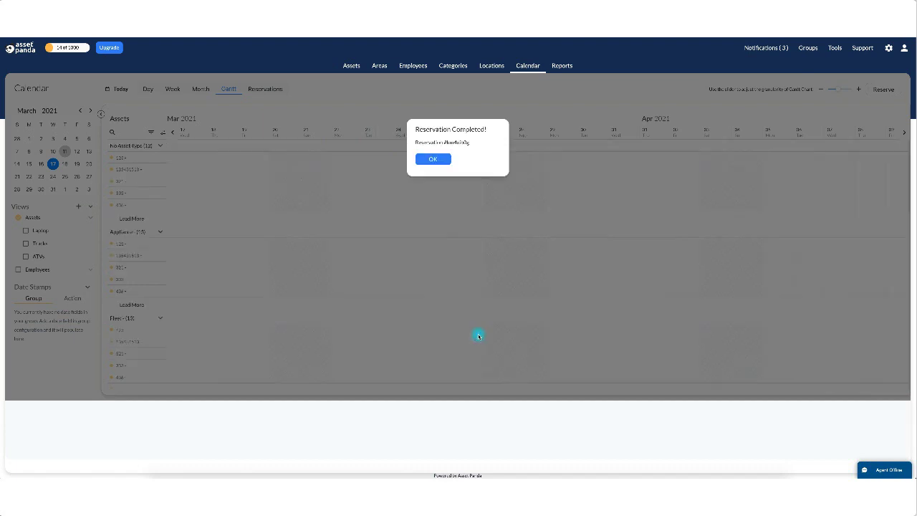
pyautogui.click(434, 159)
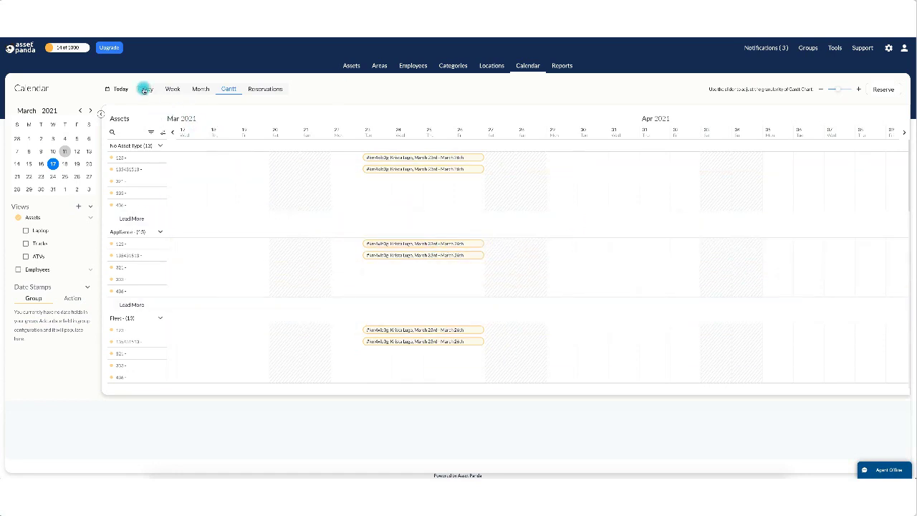
# Step: View the new reservation in the calendar's month view and in the week view for March 21–27
pyautogui.click(203, 89)
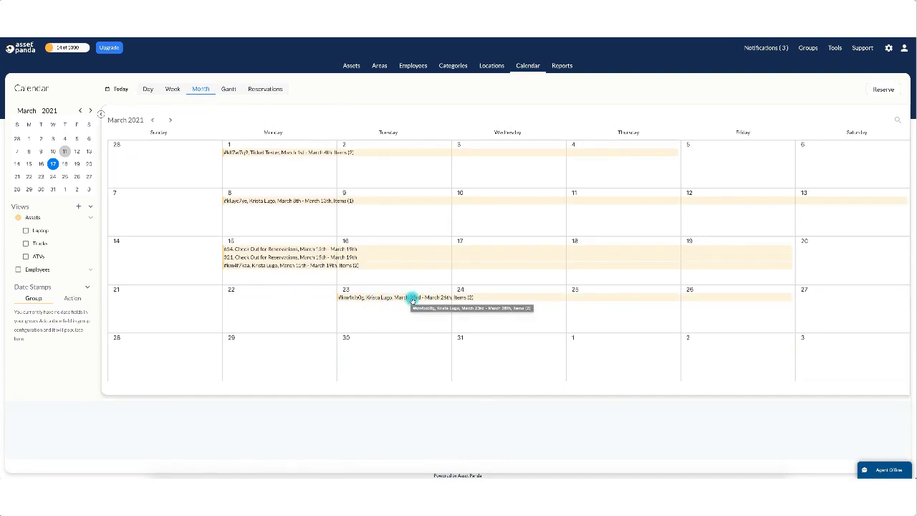
pyautogui.click(172, 89)
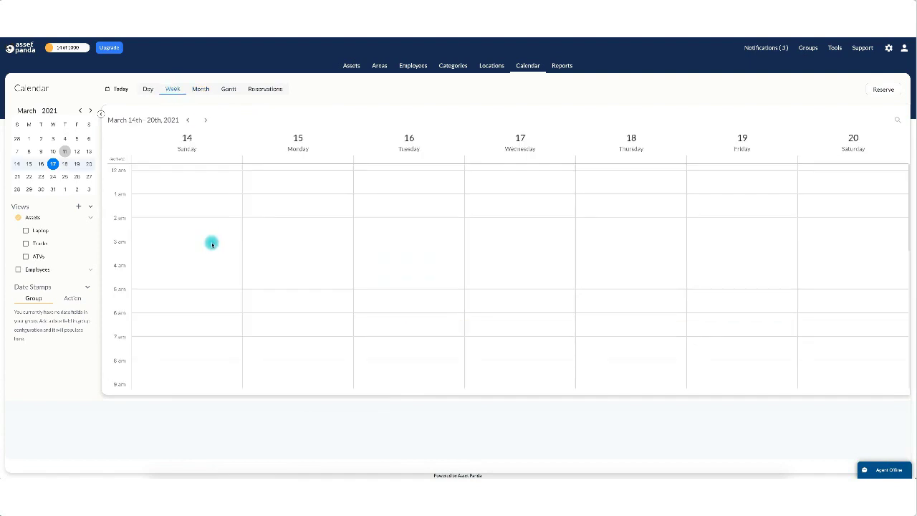
pyautogui.click(207, 119)
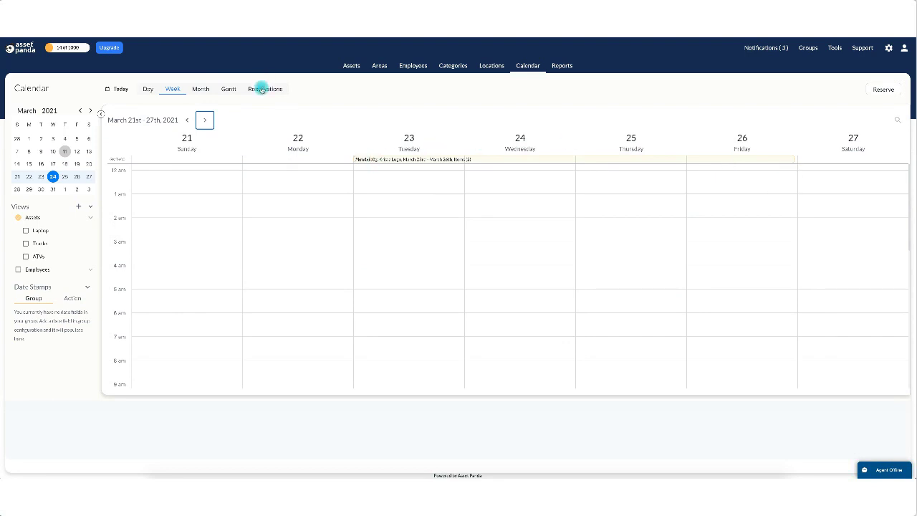
# Step: Review the upcoming, ongoing and previous reservations, and show the details of the upcoming March 23 reservation
pyautogui.click(262, 89)
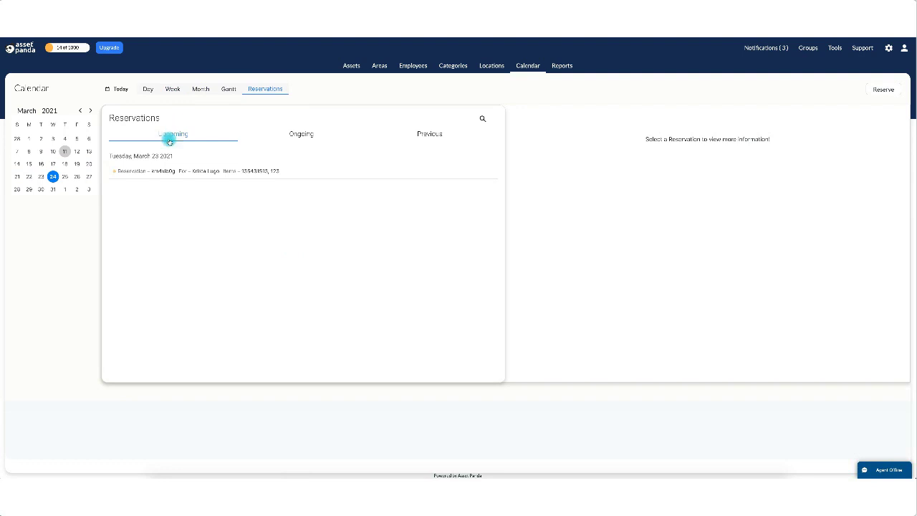
pyautogui.click(189, 174)
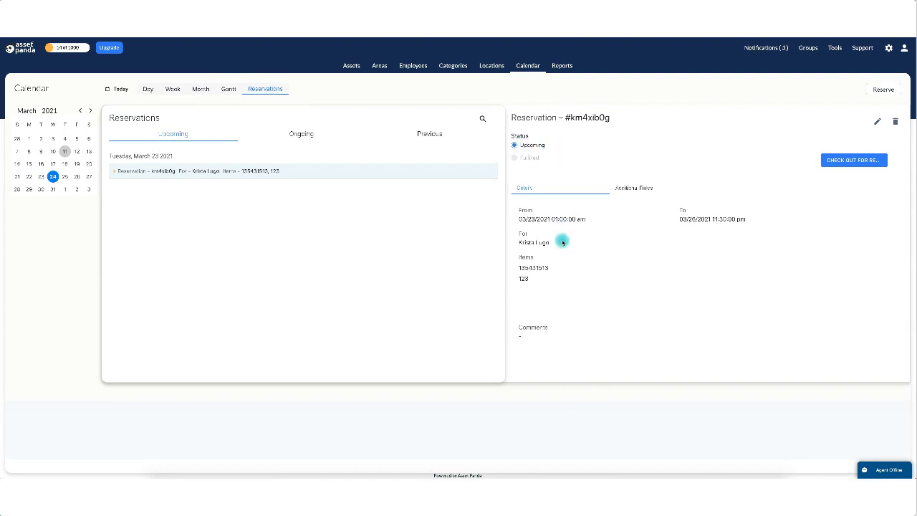
pyautogui.click(304, 134)
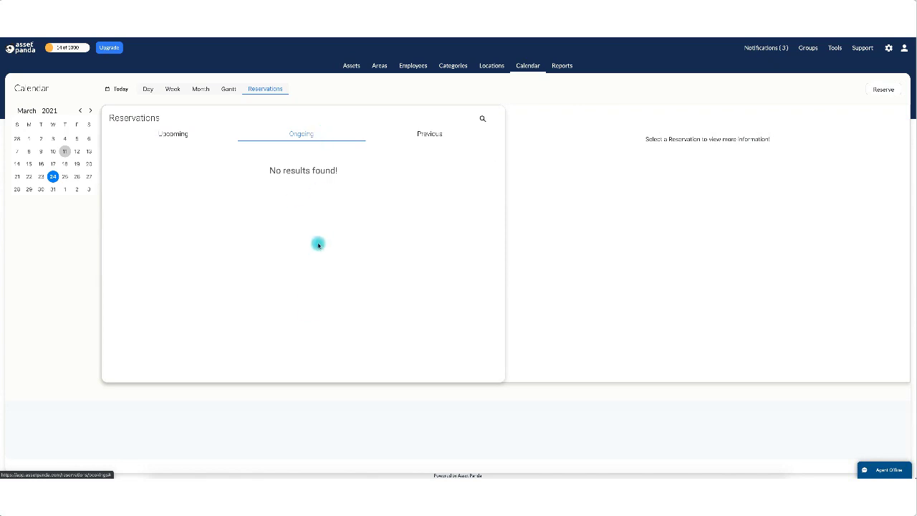
pyautogui.click(437, 133)
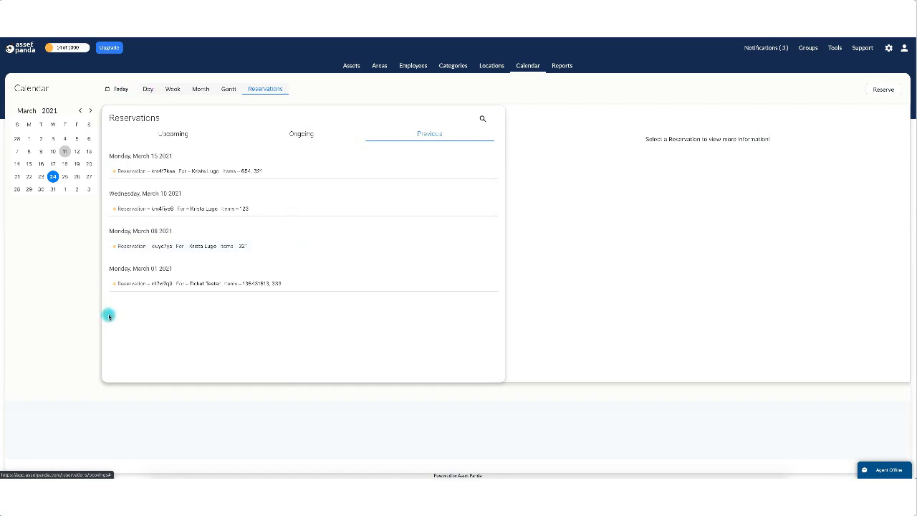
pyautogui.click(168, 135)
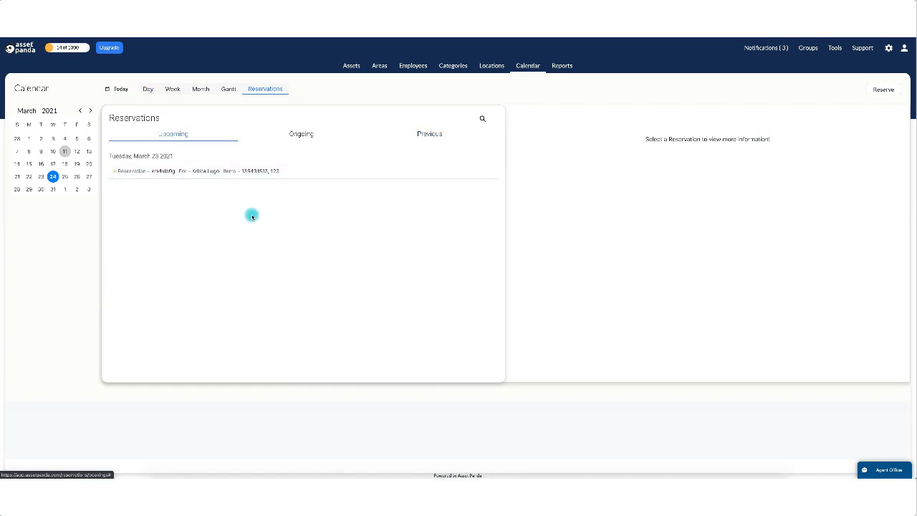
pyautogui.click(230, 173)
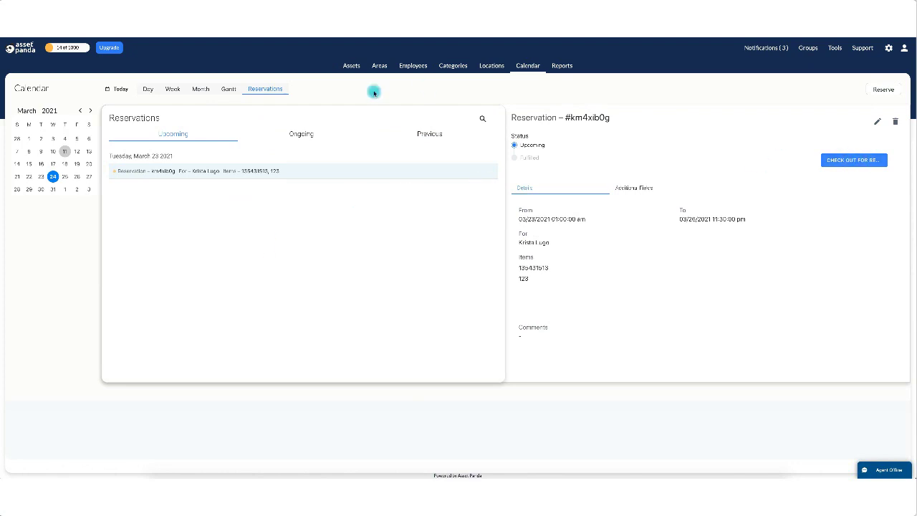
# Step: Open the March 23–26 reservation from the Gantt chart, view its date and item editing pages, and leave them without saving
pyautogui.click(228, 91)
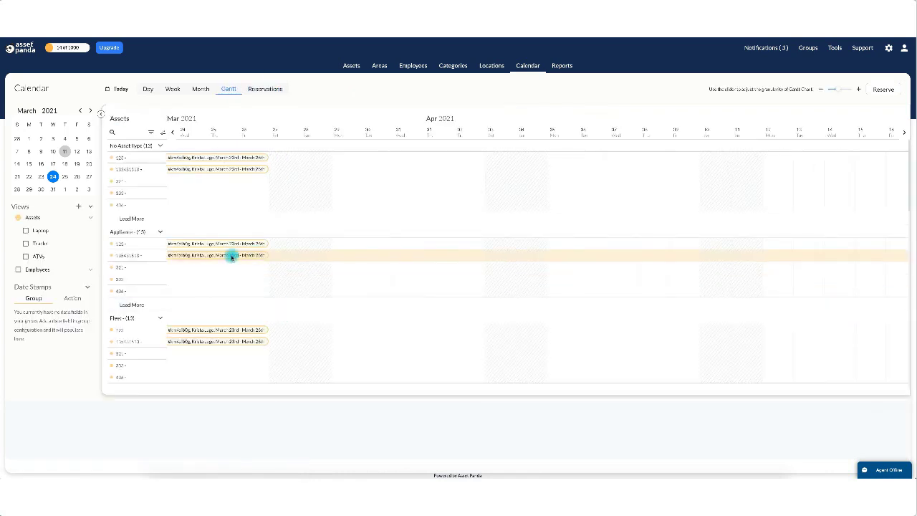
pyautogui.click(232, 257)
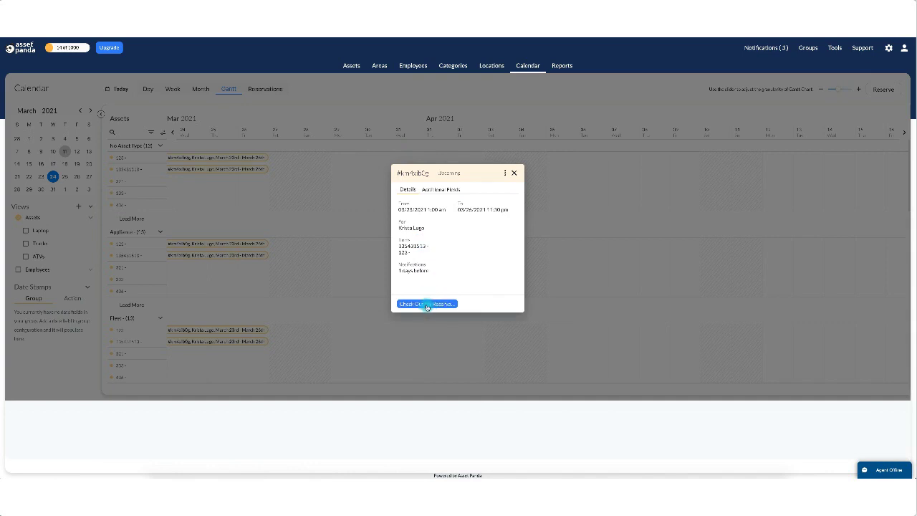
pyautogui.click(505, 173)
pyautogui.click(512, 187)
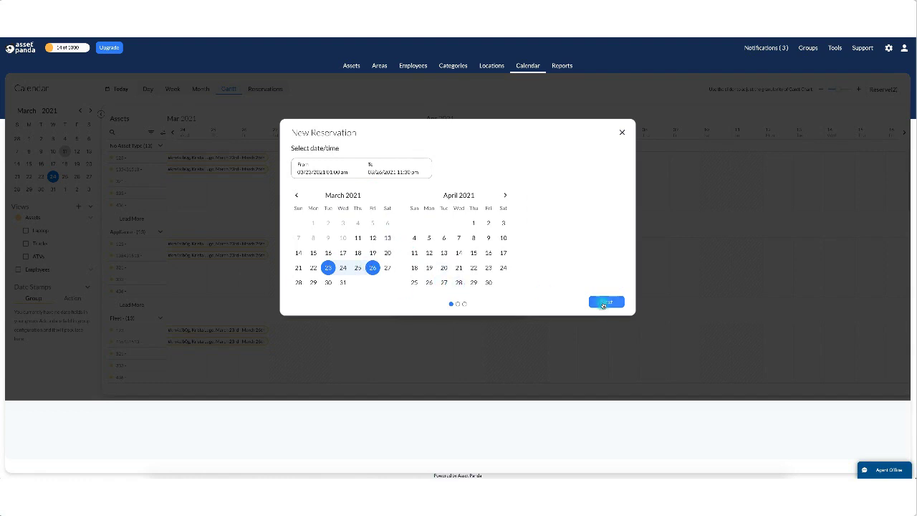
pyautogui.click(605, 302)
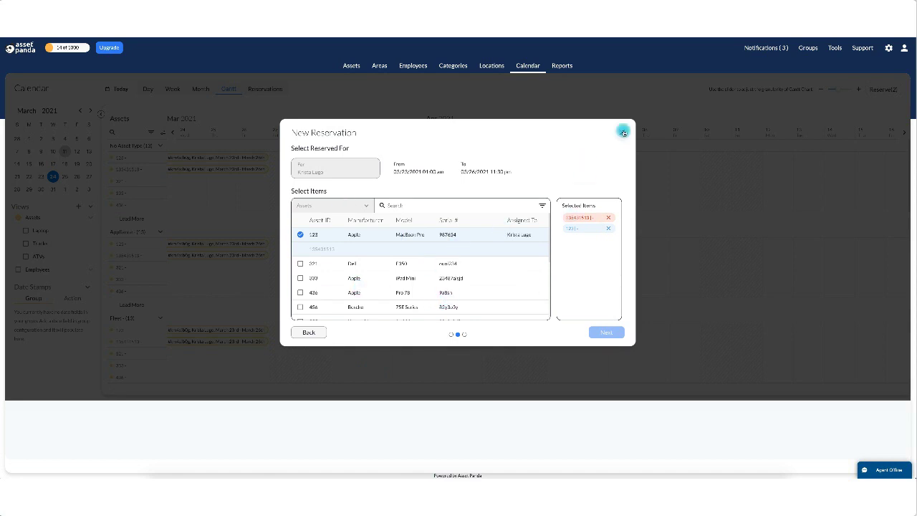
pyautogui.click(623, 133)
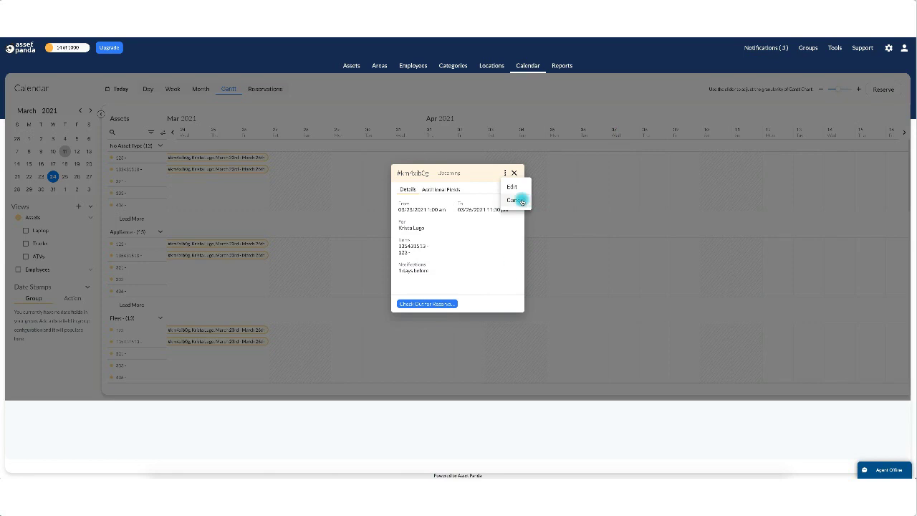
pyautogui.click(470, 265)
# Step: Check out the March 23–26 reservation with its prefilled dates and employee, and close its details
pyautogui.click(429, 303)
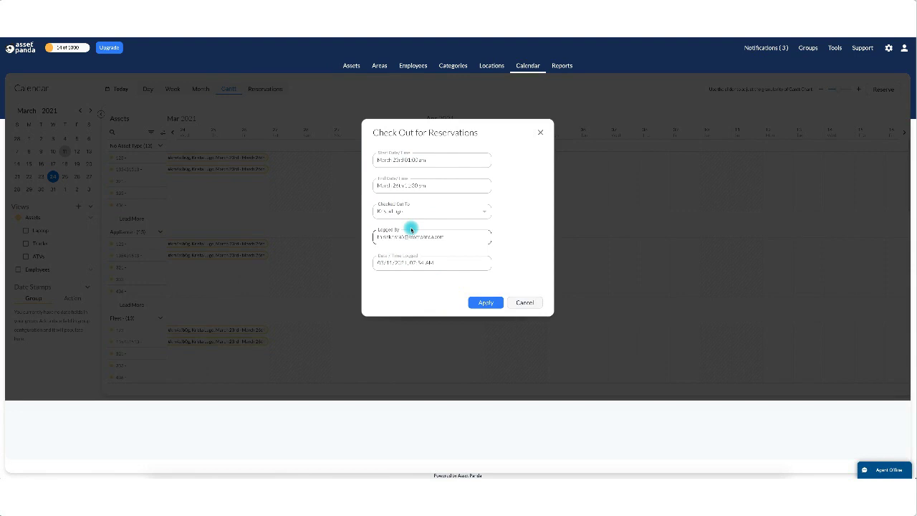
pyautogui.click(486, 303)
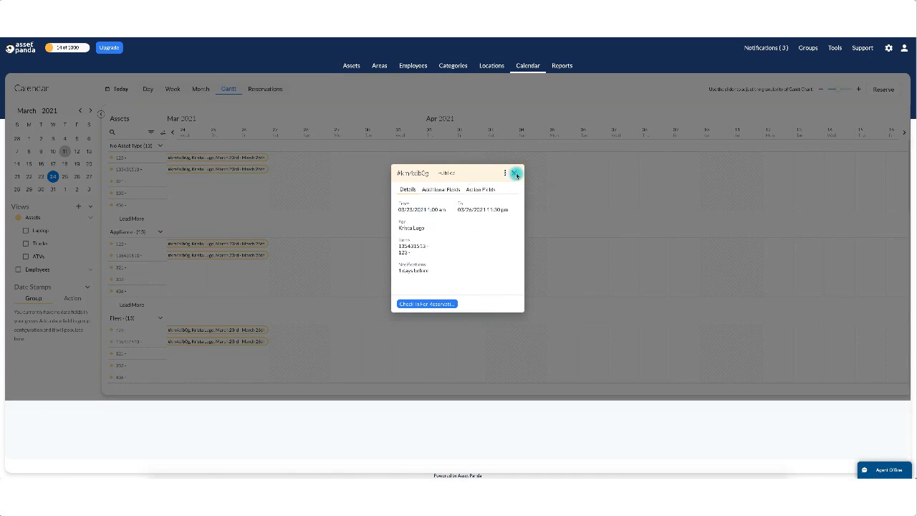
pyautogui.click(514, 173)
# Step: Check in the ongoing March 23 reservation from the reservations list with the condition Used
pyautogui.click(259, 88)
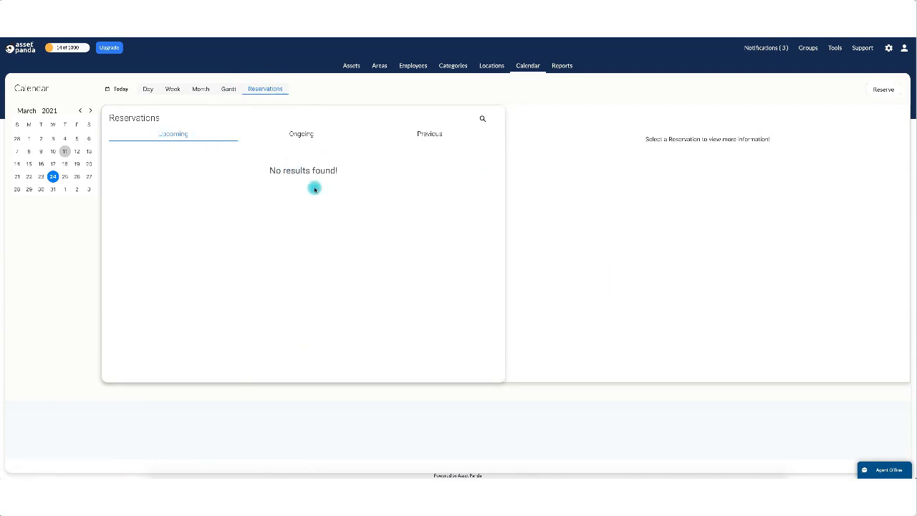
pyautogui.click(299, 134)
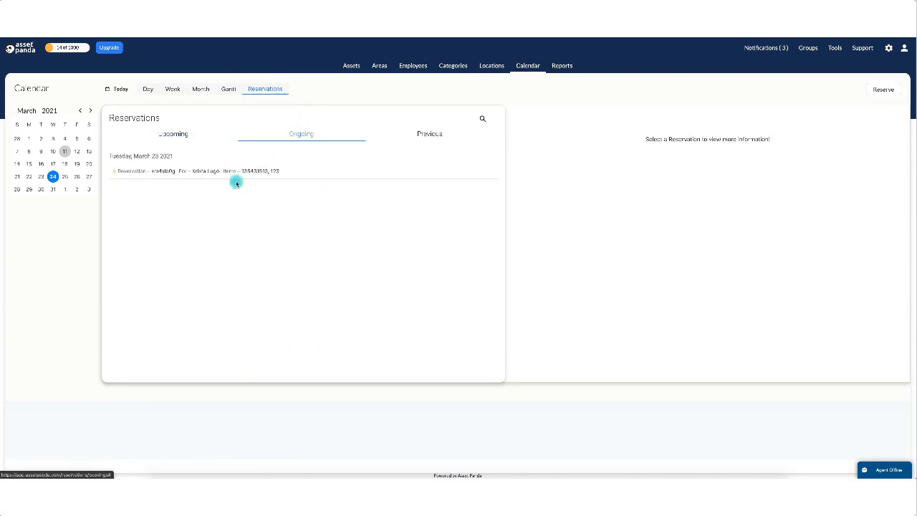
pyautogui.click(184, 171)
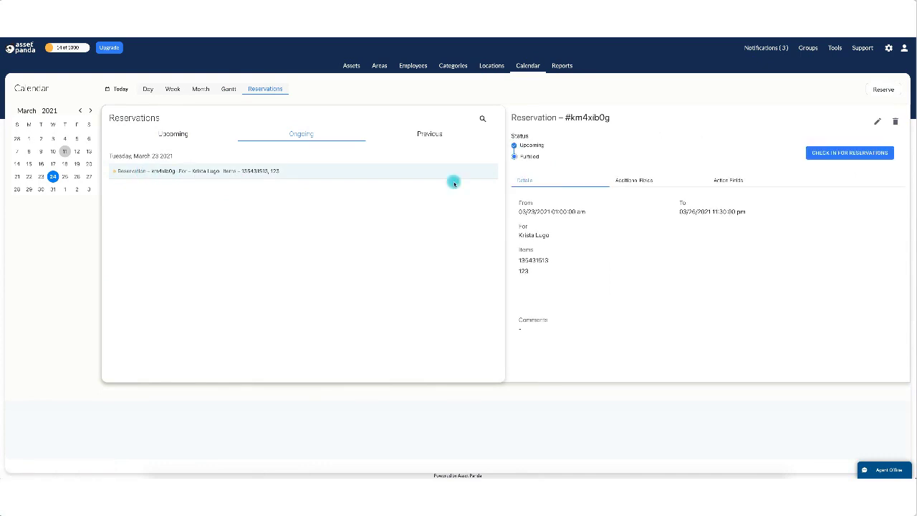
pyautogui.click(826, 154)
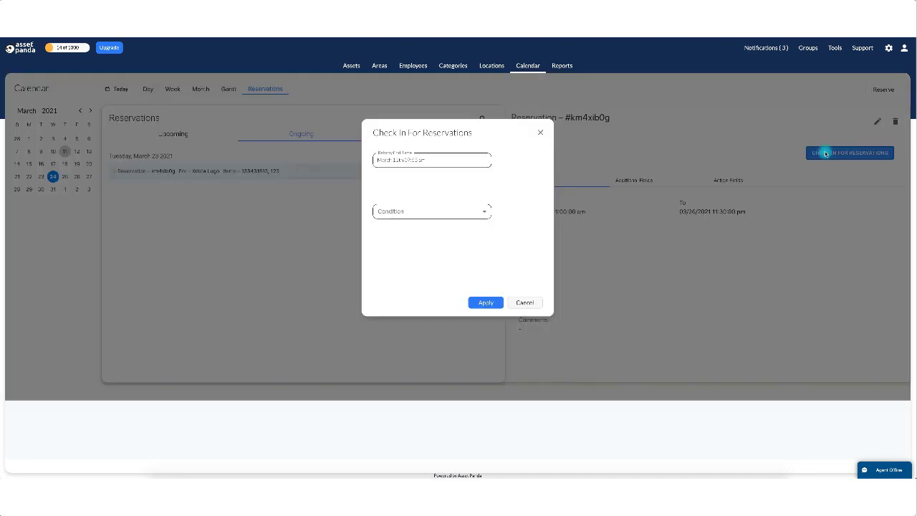
pyautogui.click(431, 215)
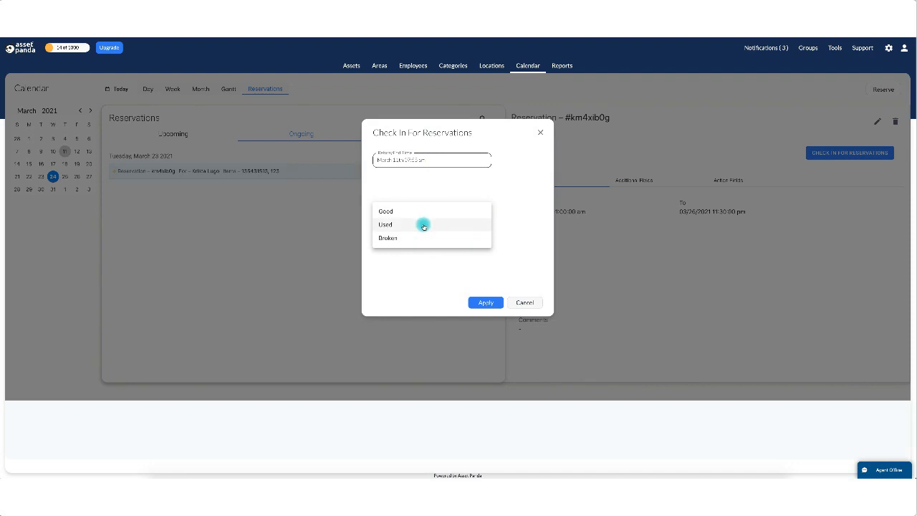
pyautogui.click(422, 225)
pyautogui.click(486, 303)
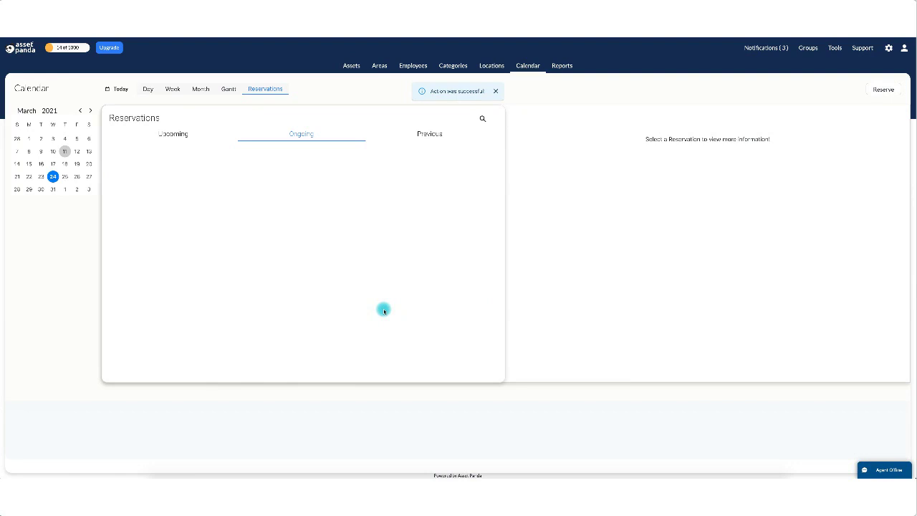
# Step: Show the March 23 reservation among the previous reservations, and view it in the calendar's month and week views
pyautogui.click(431, 134)
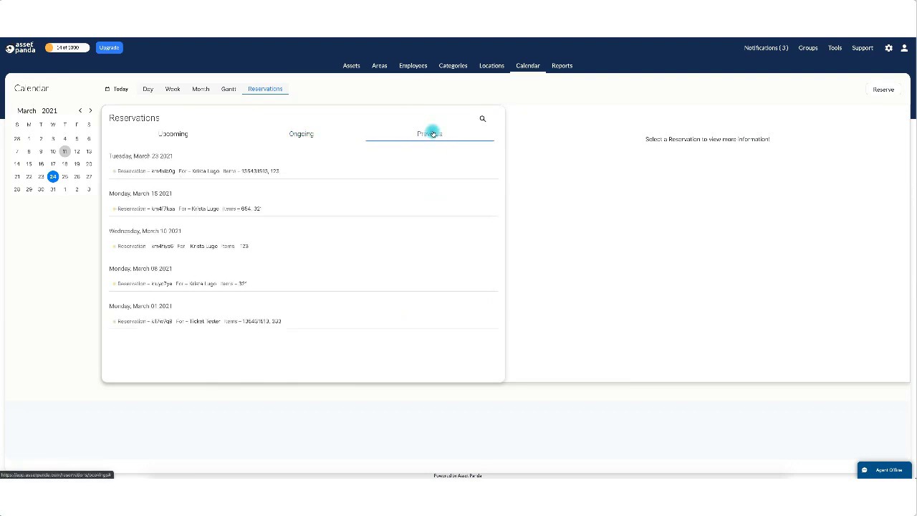
pyautogui.click(230, 171)
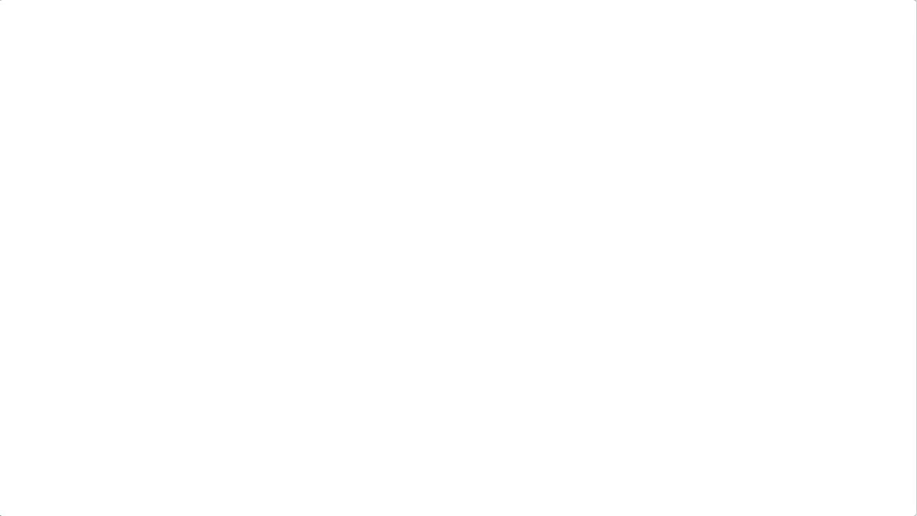
pyautogui.click(551, 250)
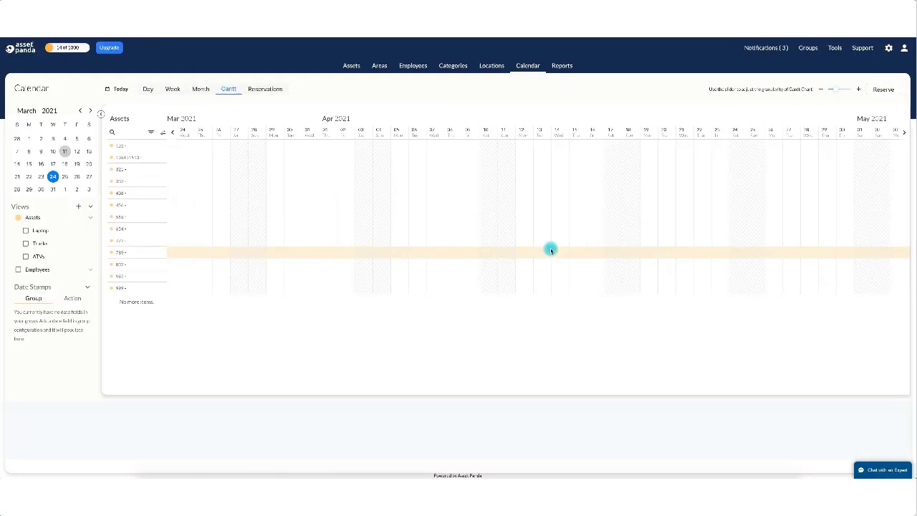
pyautogui.click(199, 90)
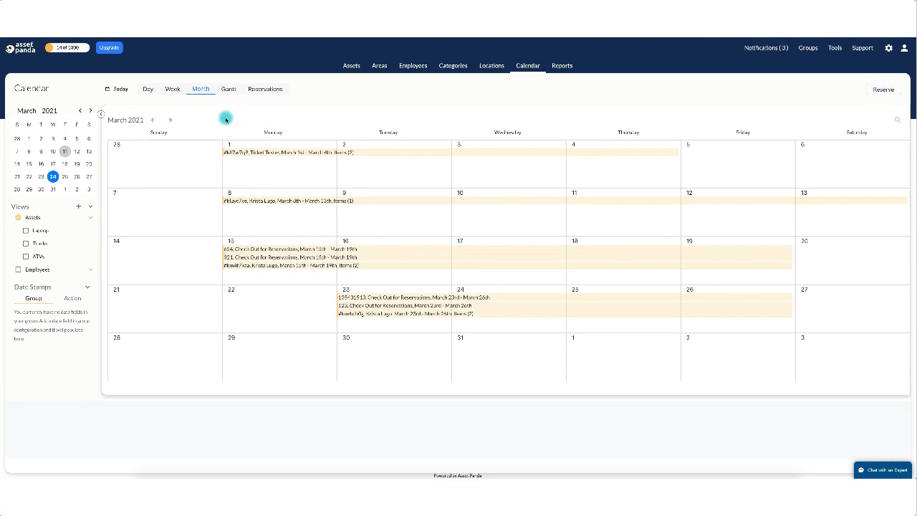
pyautogui.click(173, 89)
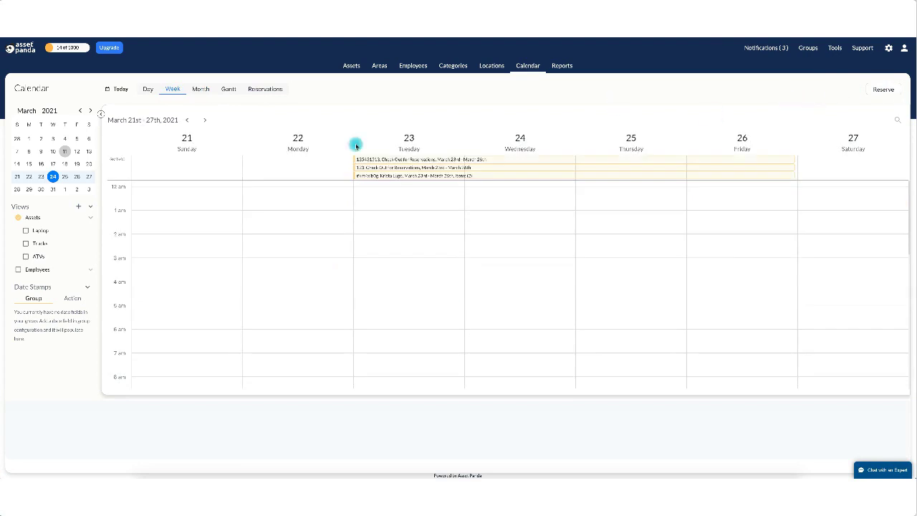
# Step: Start a new reservation from the Gantt view, running from 03/17/2021 08:00 am to 04/15/2021 08:30 am
pyautogui.click(226, 88)
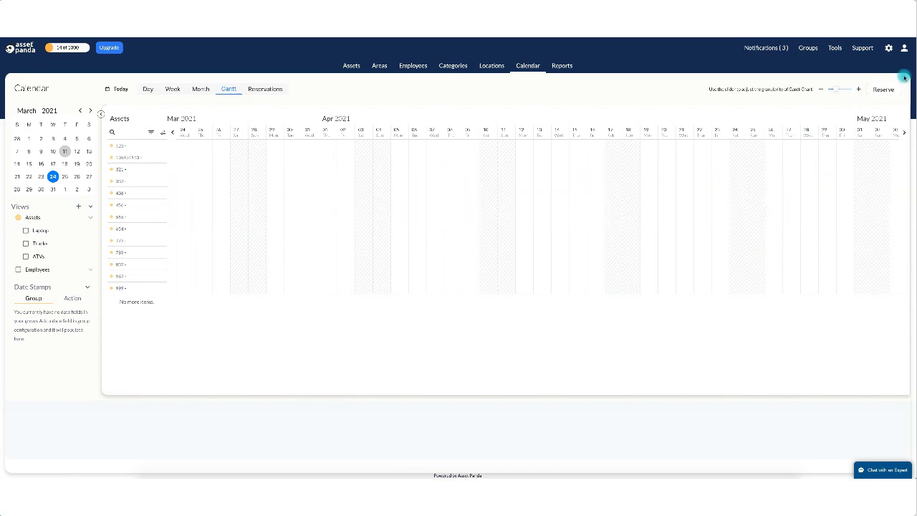
pyautogui.click(883, 89)
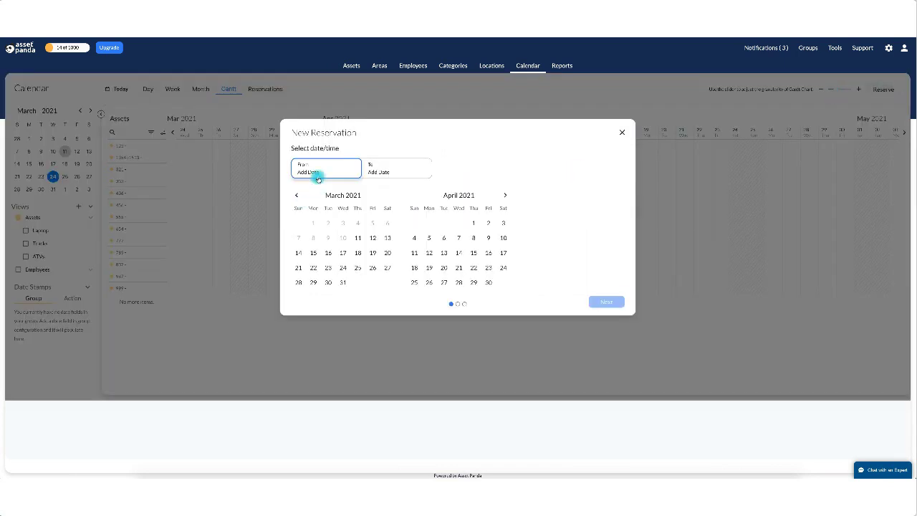
pyautogui.click(343, 253)
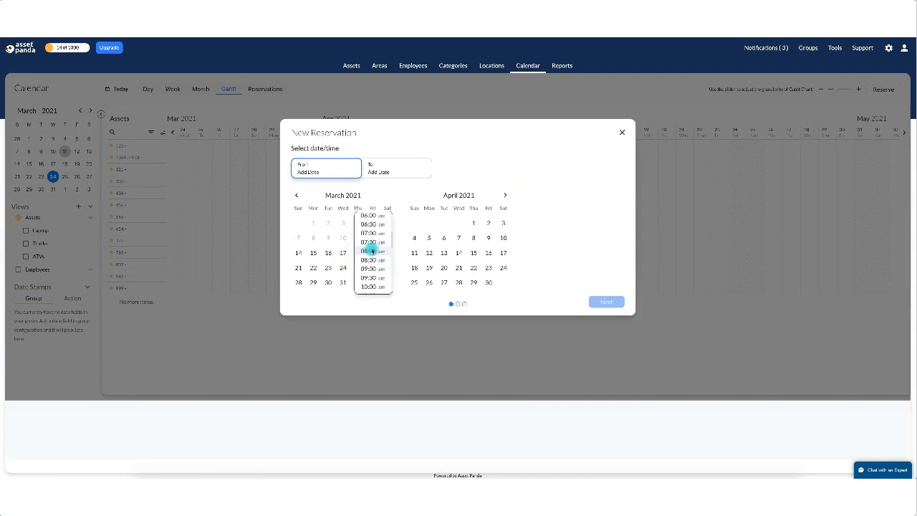
pyautogui.click(372, 251)
pyautogui.click(473, 253)
pyautogui.click(502, 258)
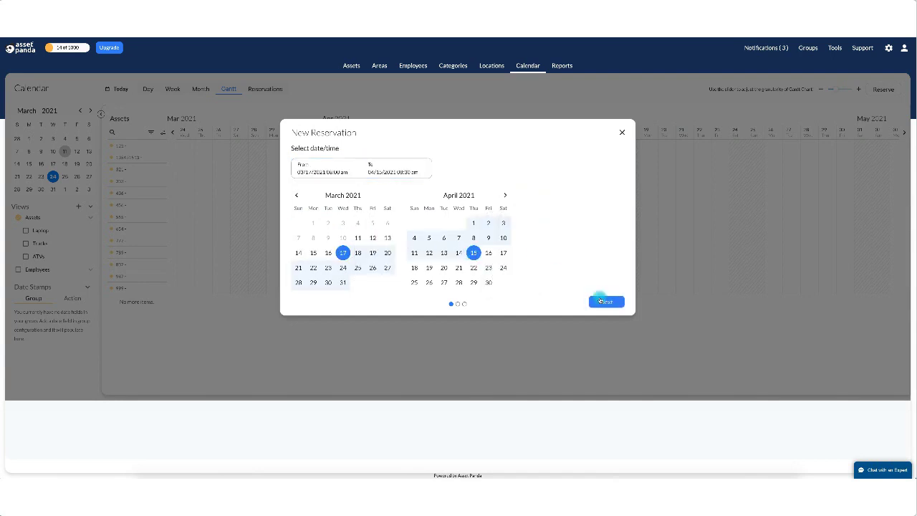
pyautogui.click(600, 301)
# Step: Reserve for the listed employee, select asset 321, and continue to the additional fields
pyautogui.click(340, 173)
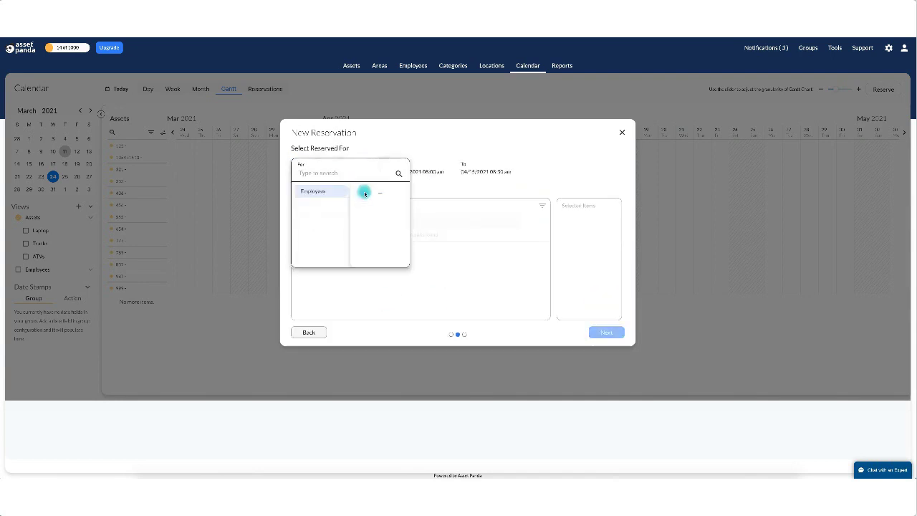
pyautogui.click(380, 186)
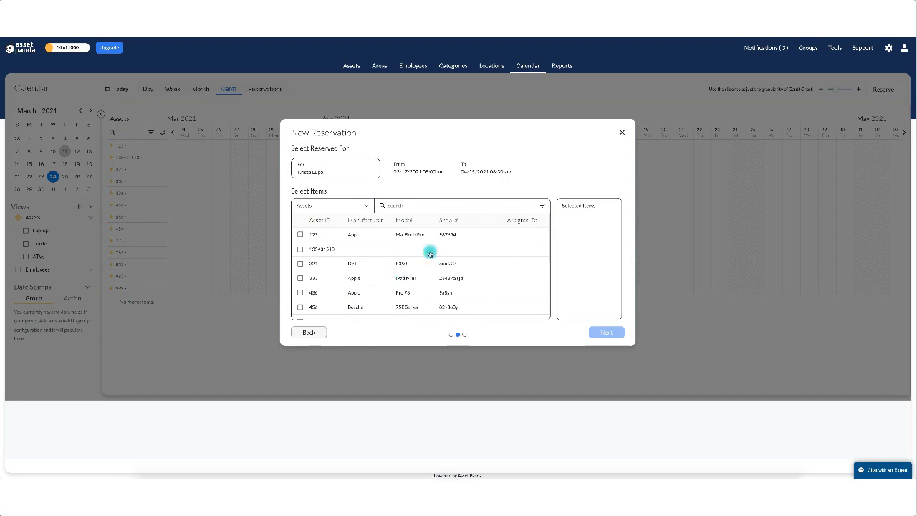
pyautogui.scroll(-3, 429, 285)
pyautogui.scroll(3, 376, 295)
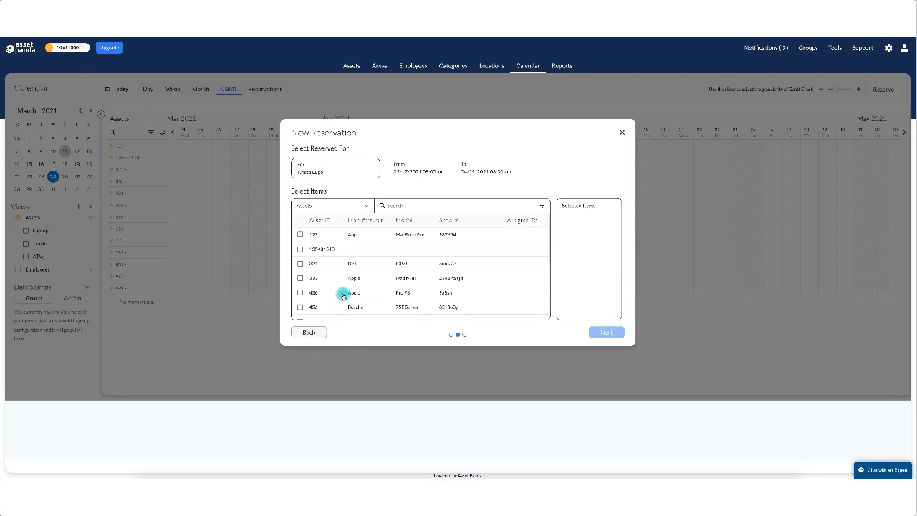
pyautogui.click(300, 264)
pyautogui.click(607, 333)
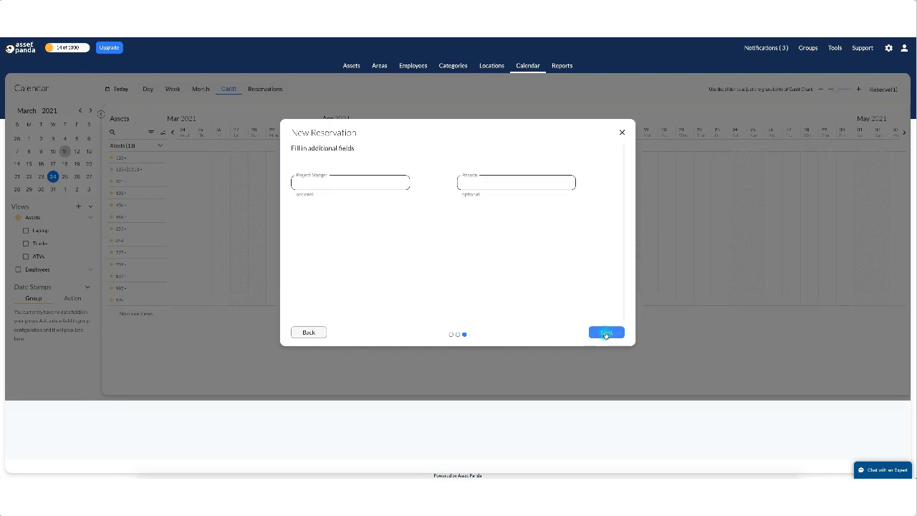
# Step: Fill in the project manager's name and the reason "test 123", and continue to the reservation summary
pyautogui.click(374, 184)
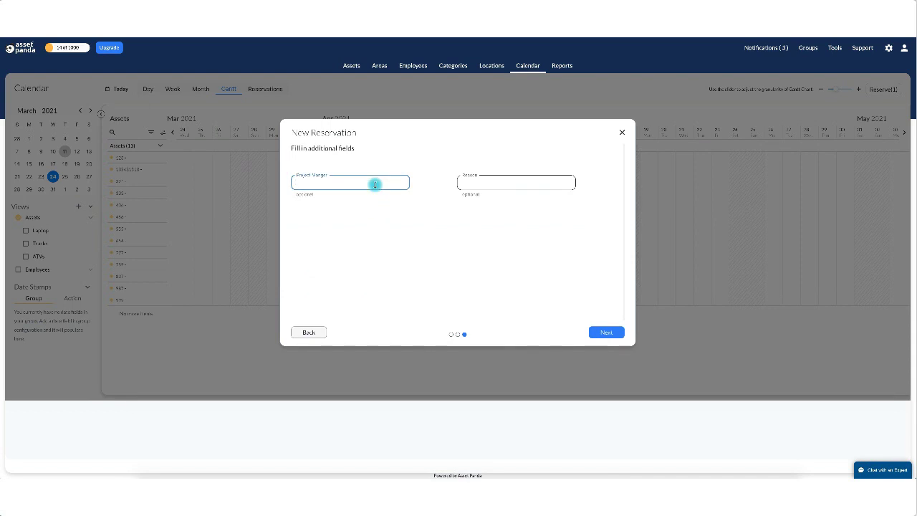
pyautogui.press('Tab')
pyautogui.write('test 123')
pyautogui.press('Tab')
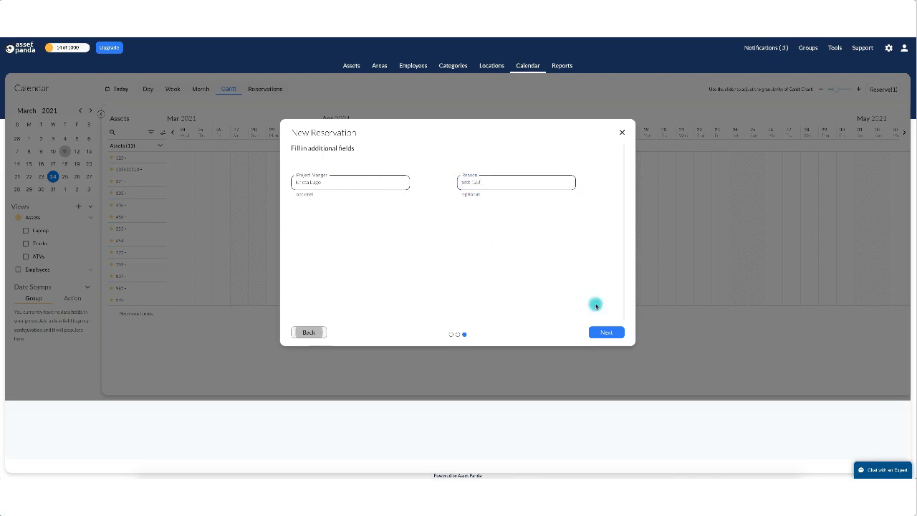
pyautogui.click(605, 332)
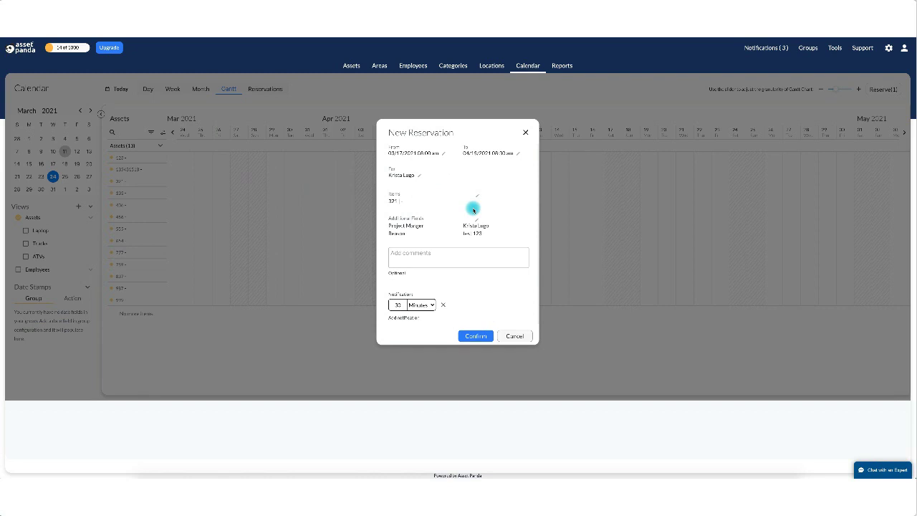
# Step: Add a second notification of 1 hour to the new reservation, and remove it again
pyautogui.click(400, 318)
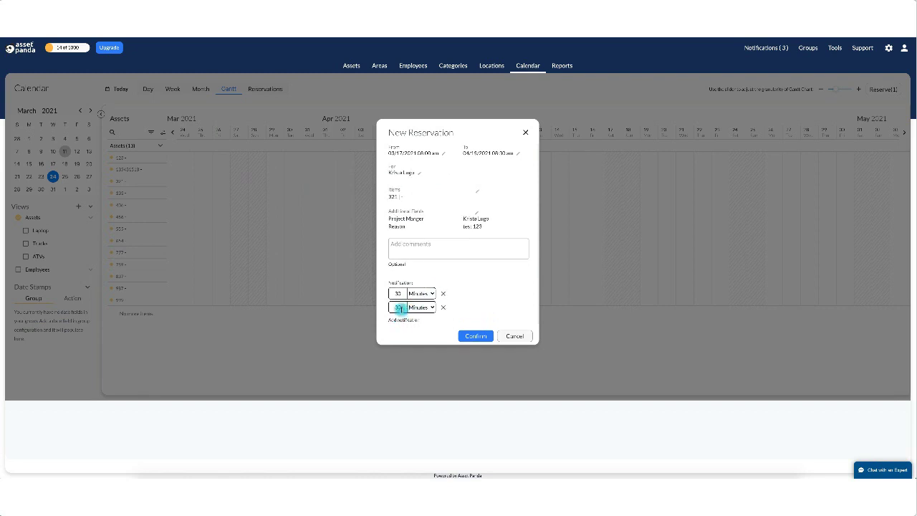
pyautogui.click(431, 307)
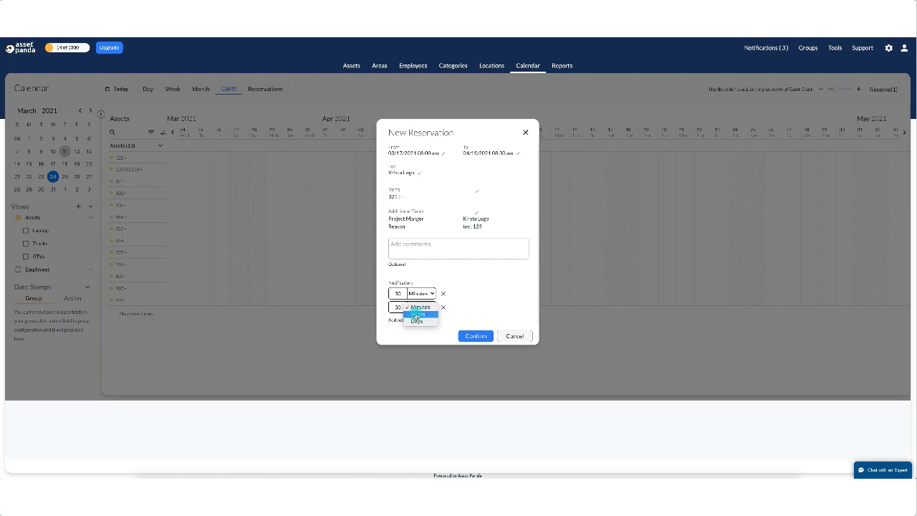
pyautogui.click(423, 315)
pyautogui.click(399, 308)
pyautogui.moveTo(399, 306); pyautogui.dragTo(390, 307)
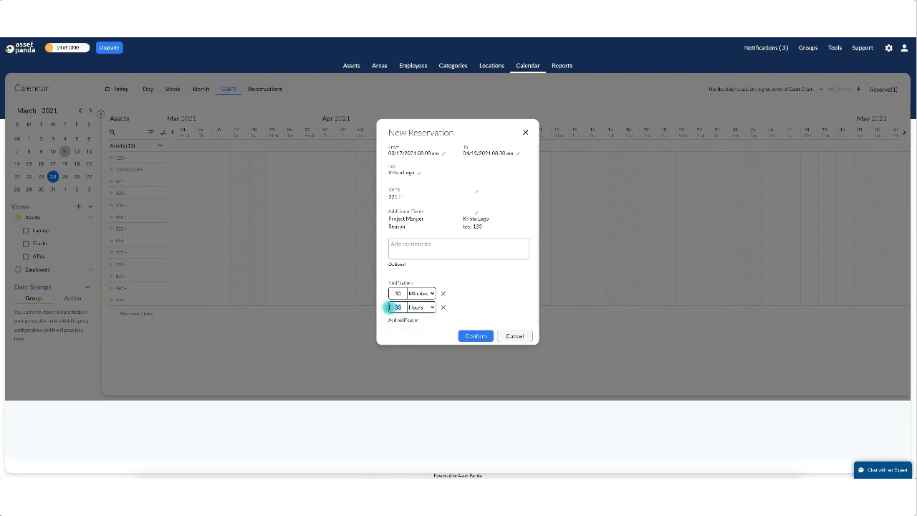
pyautogui.write('1')
pyautogui.click(443, 307)
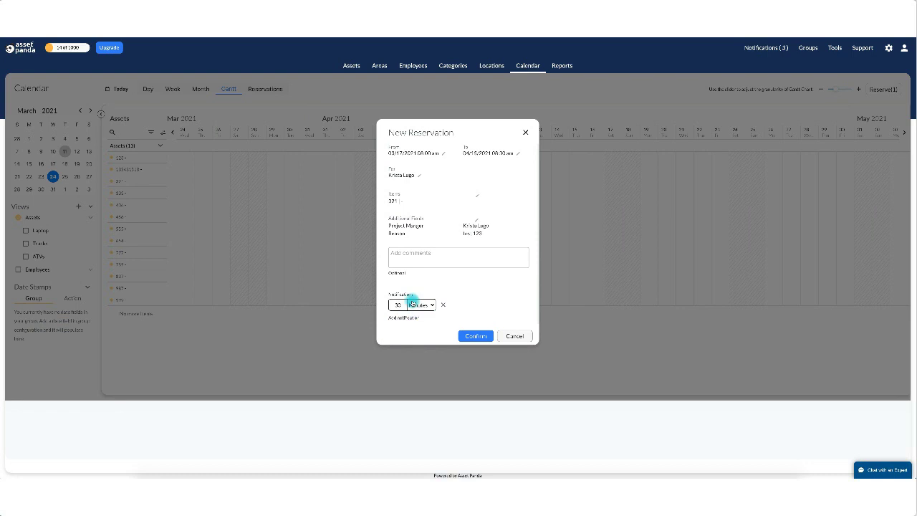
# Step: Confirm the new reservation and show its details among the upcoming reservations
pyautogui.click(482, 339)
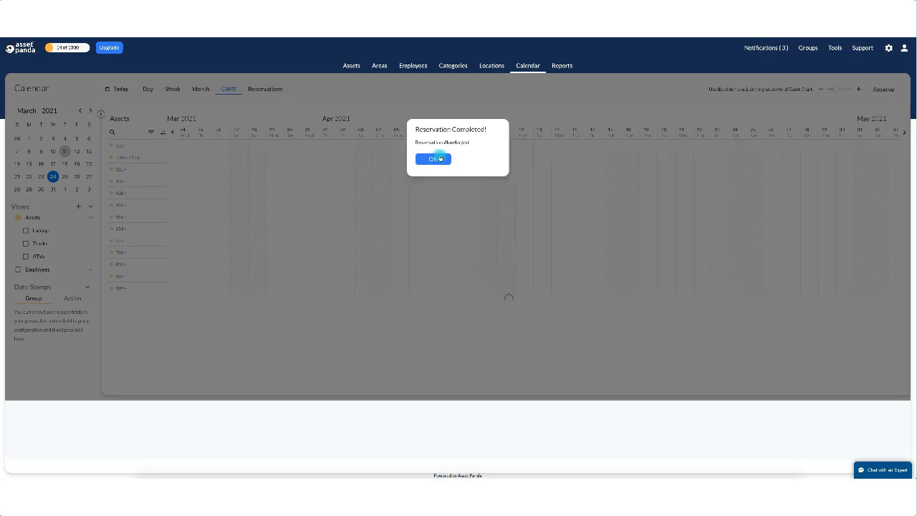
pyautogui.click(440, 158)
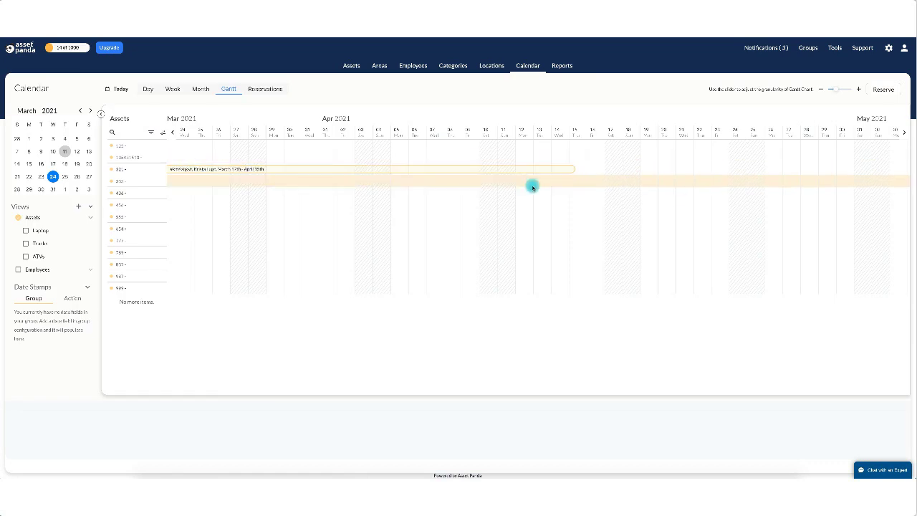
pyautogui.click(260, 89)
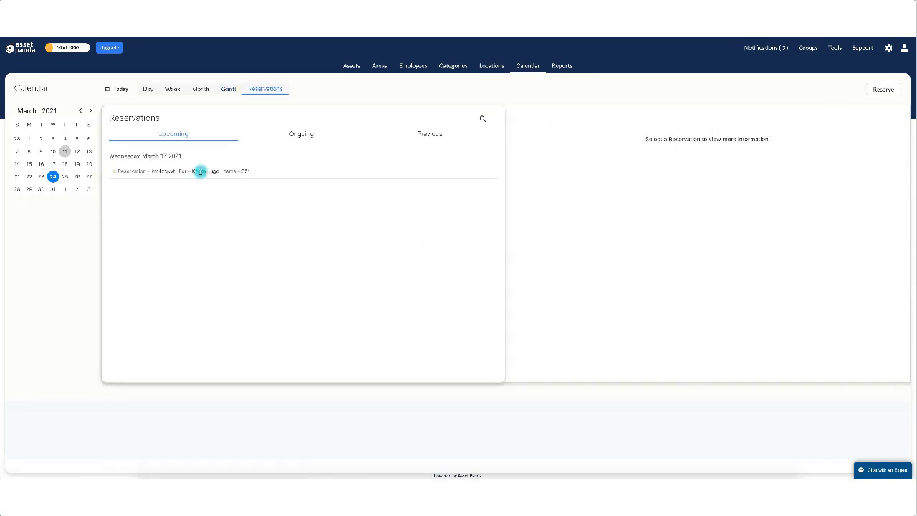
pyautogui.click(192, 173)
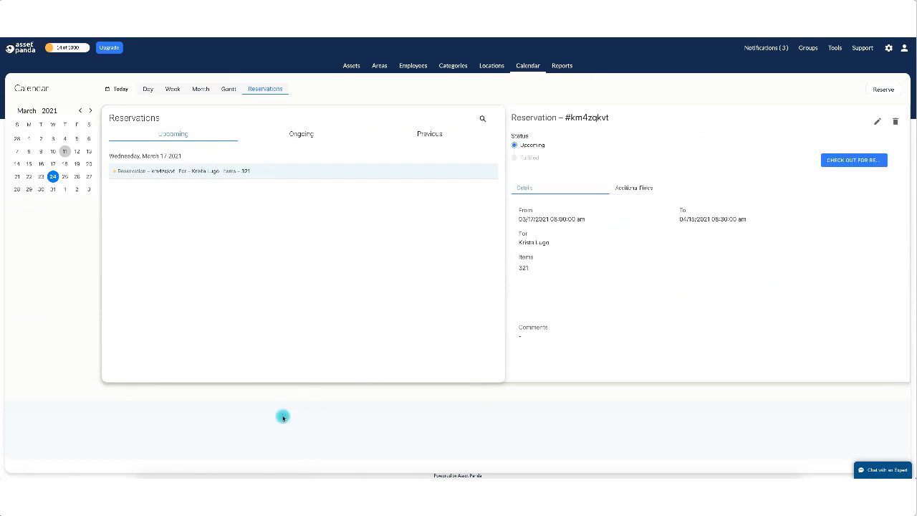
# Step: Open the action report "Reservations Made Last Week" for editing and view its available actions, keeping System Reservation Action
pyautogui.click(562, 67)
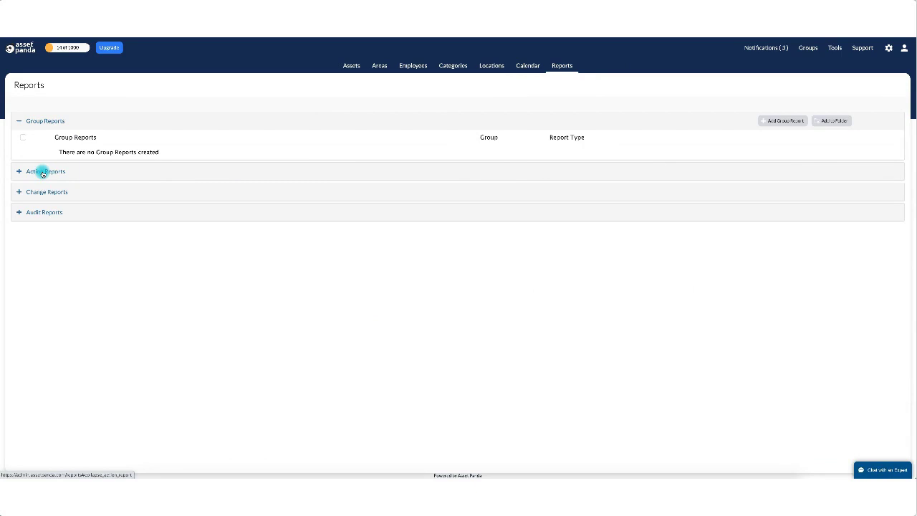
pyautogui.click(43, 172)
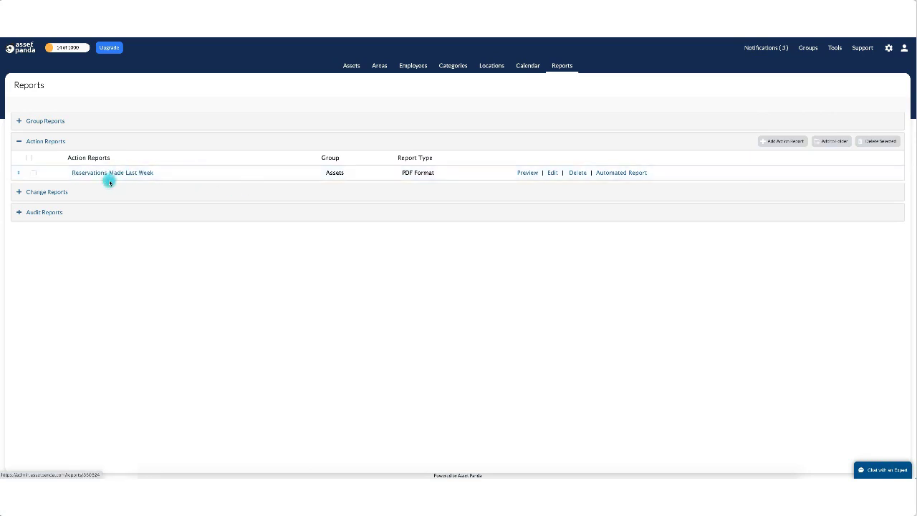
pyautogui.click(552, 173)
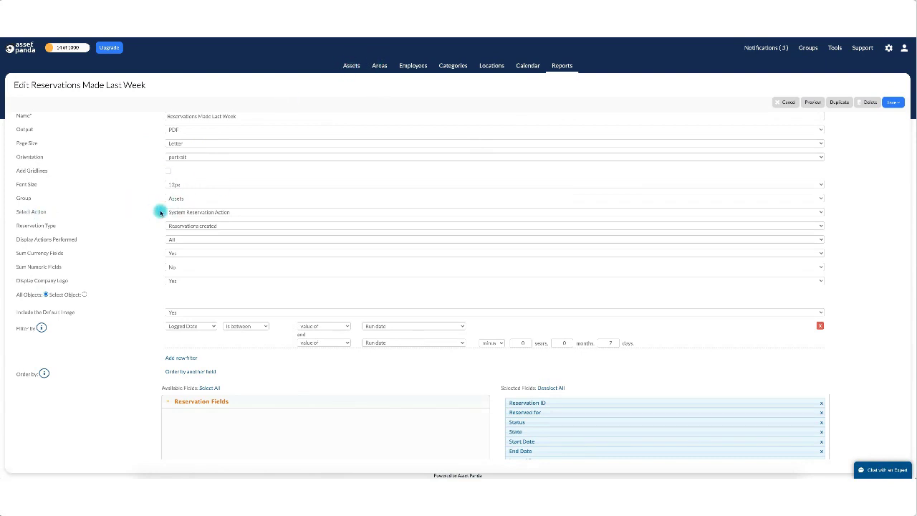
pyautogui.click(204, 214)
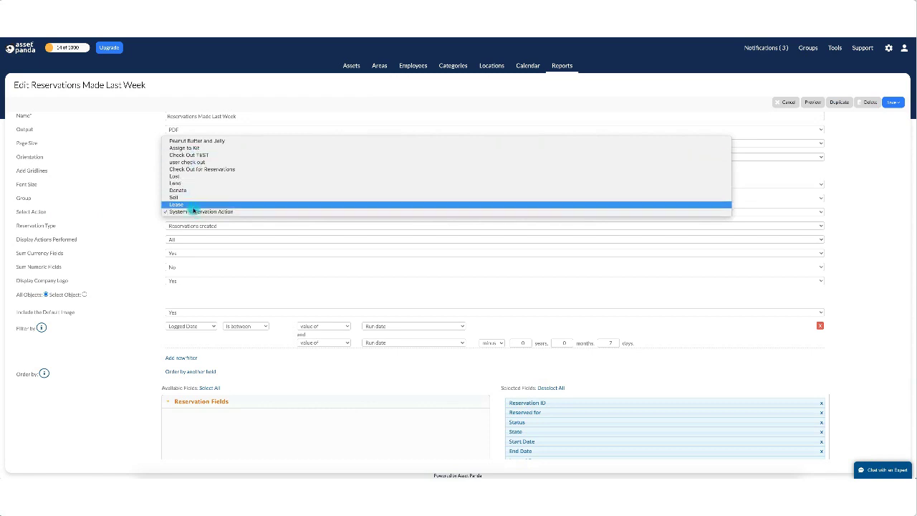
pyautogui.click(61, 243)
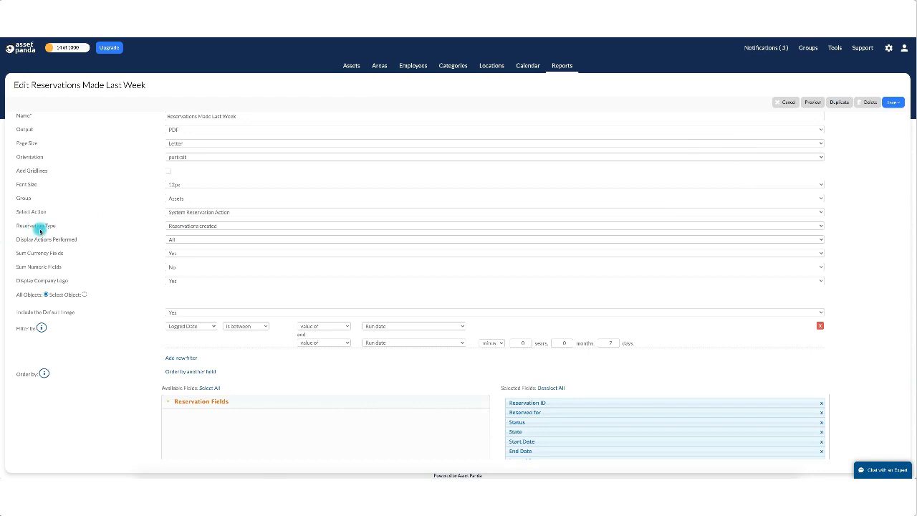
# Step: View the report's available reservation types, keeping Reservations created, and save the report
pyautogui.click(189, 227)
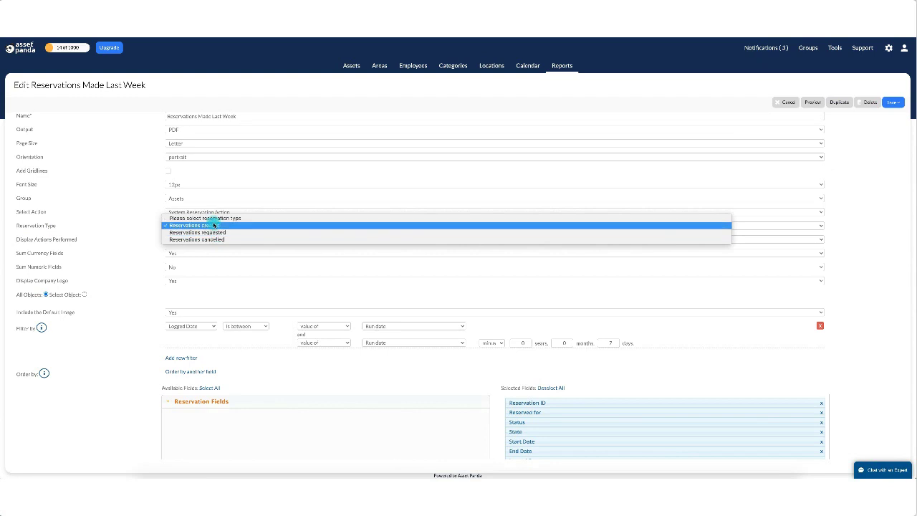
pyautogui.click(104, 222)
pyautogui.scroll(-1, 98, 364)
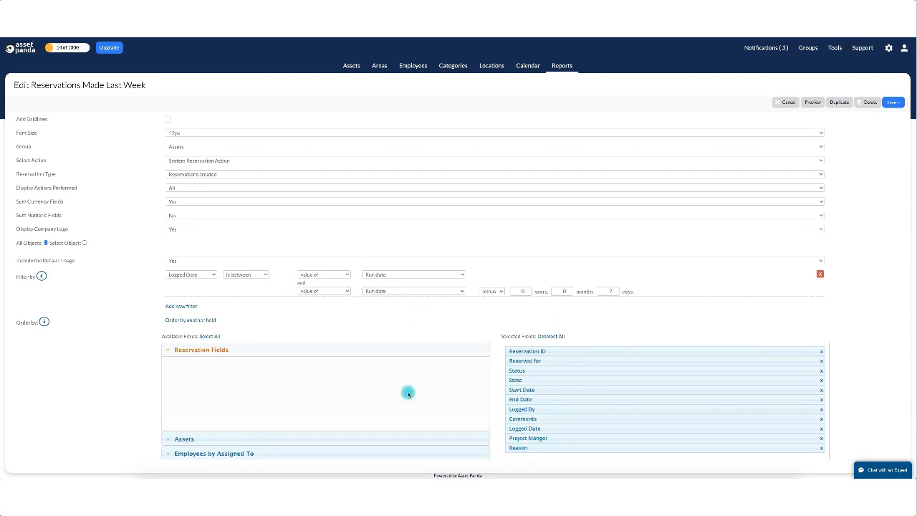
pyautogui.scroll(-3, 410, 402)
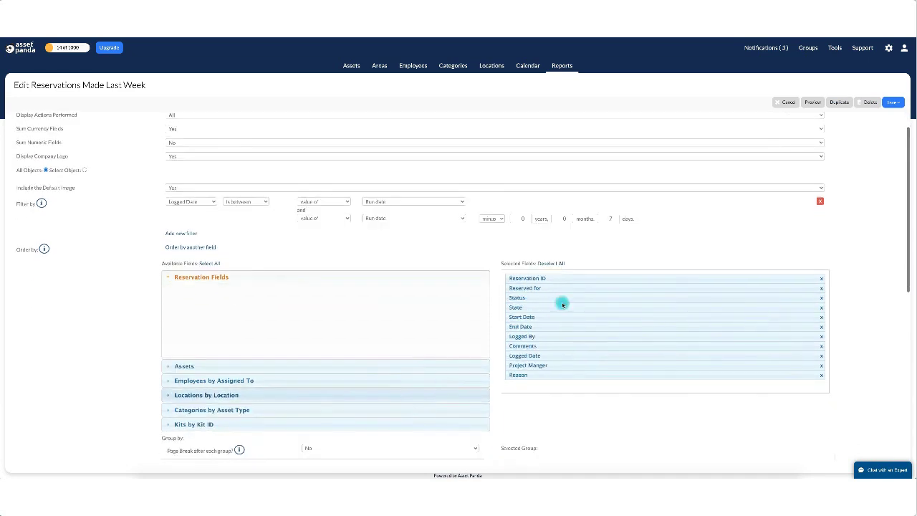
pyautogui.click(893, 101)
pyautogui.click(875, 125)
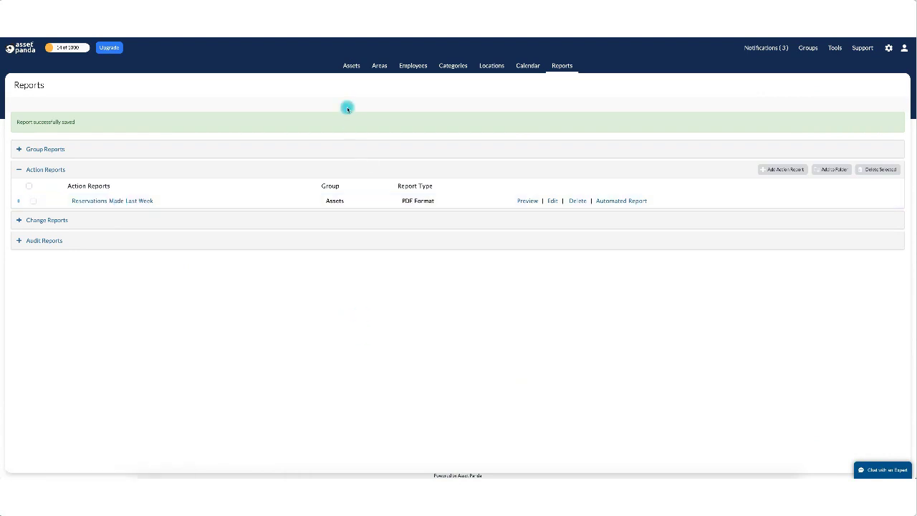
# Step: Open asset 123, the Apple MacBook Pro, from the assets list and view its reservation history
pyautogui.click(352, 65)
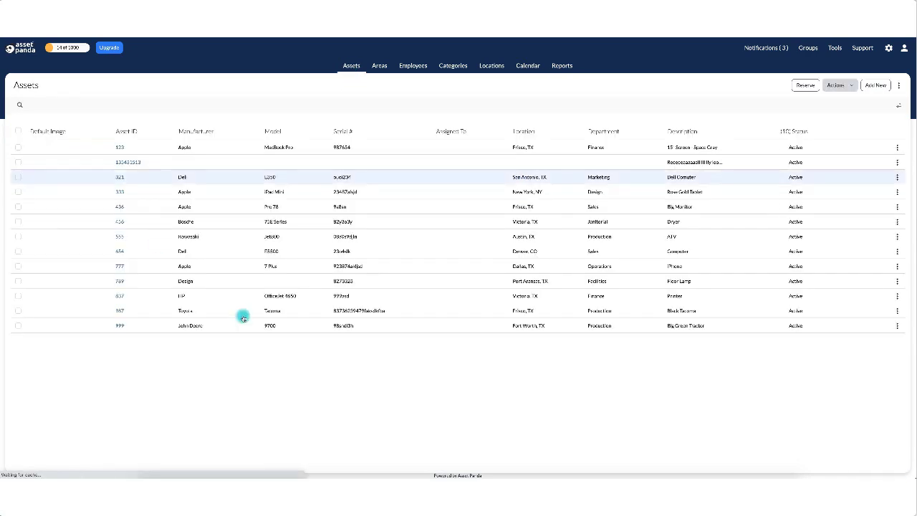
pyautogui.click(120, 149)
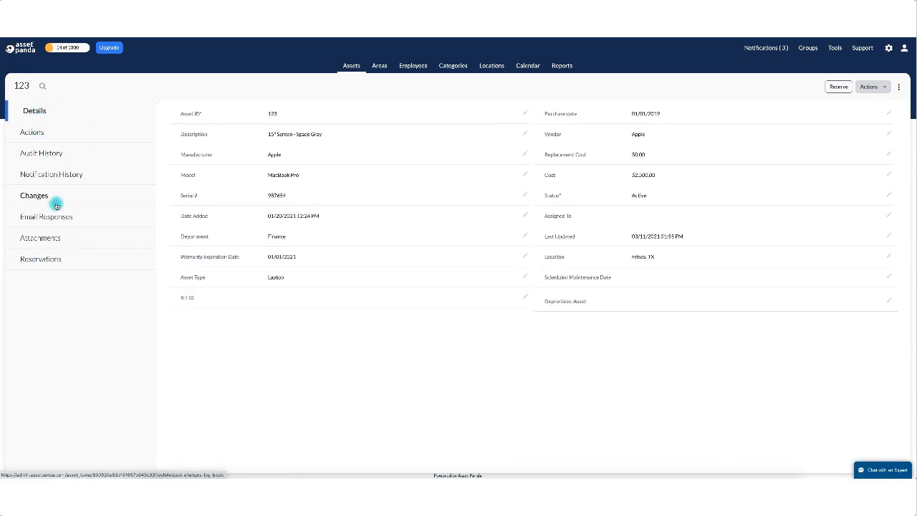
pyautogui.click(36, 261)
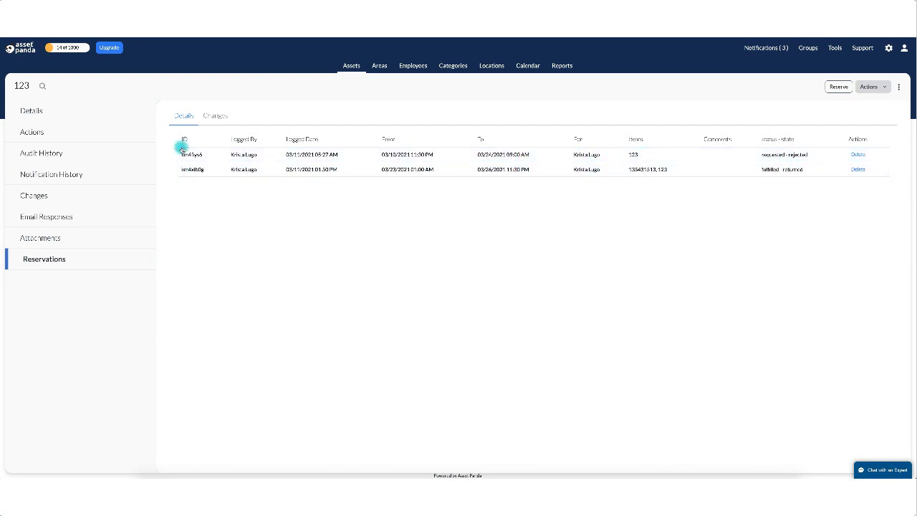
pyautogui.click(66, 262)
# Step: Return to the calendar and show the assets in the Gantt view
pyautogui.click(526, 65)
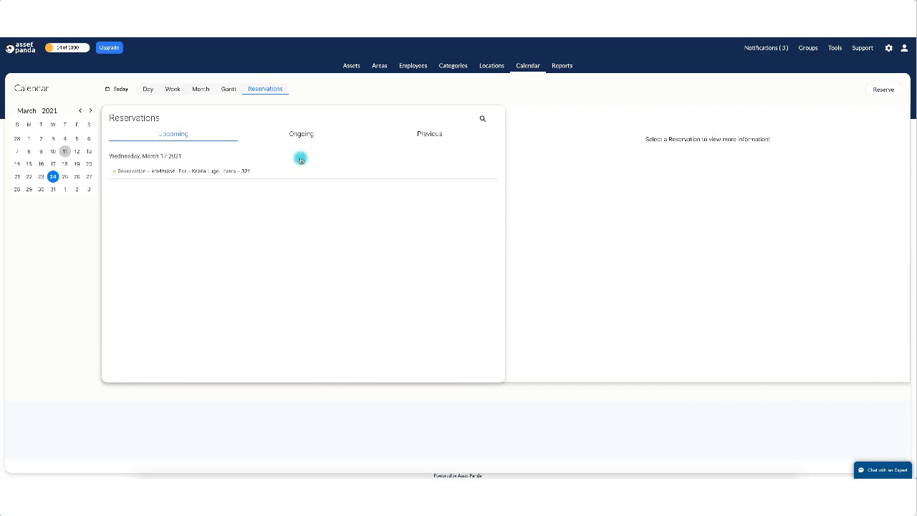
pyautogui.click(228, 89)
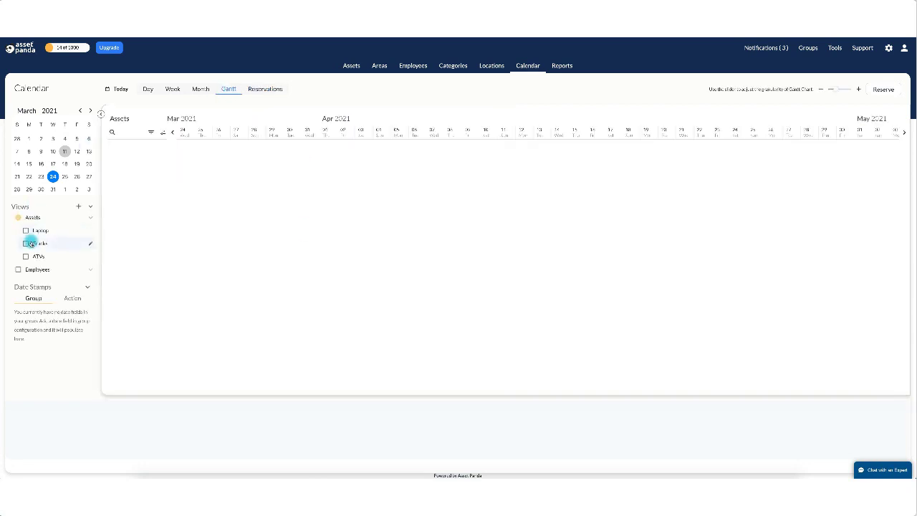